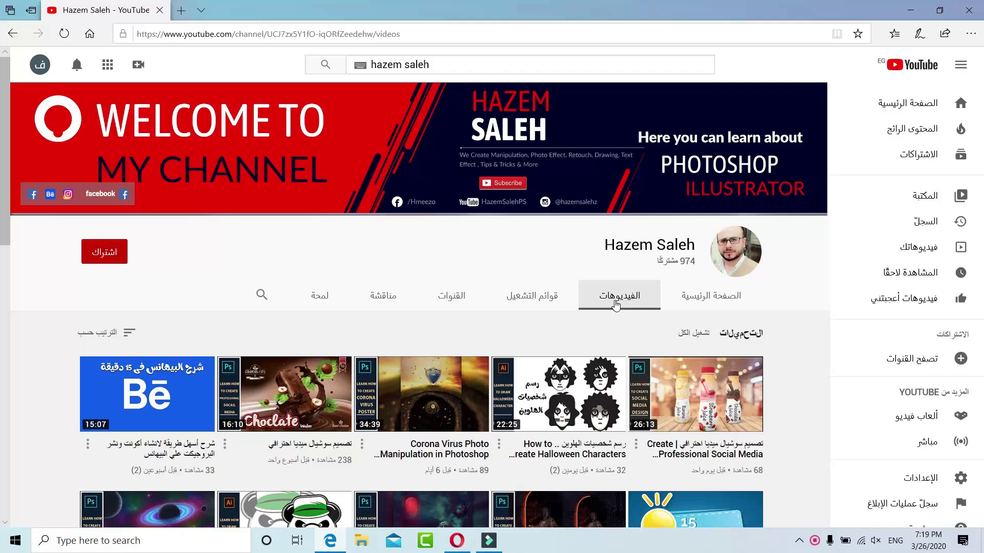
- Show the tutorial channel's list of uploaded videos
left_click(615, 238)
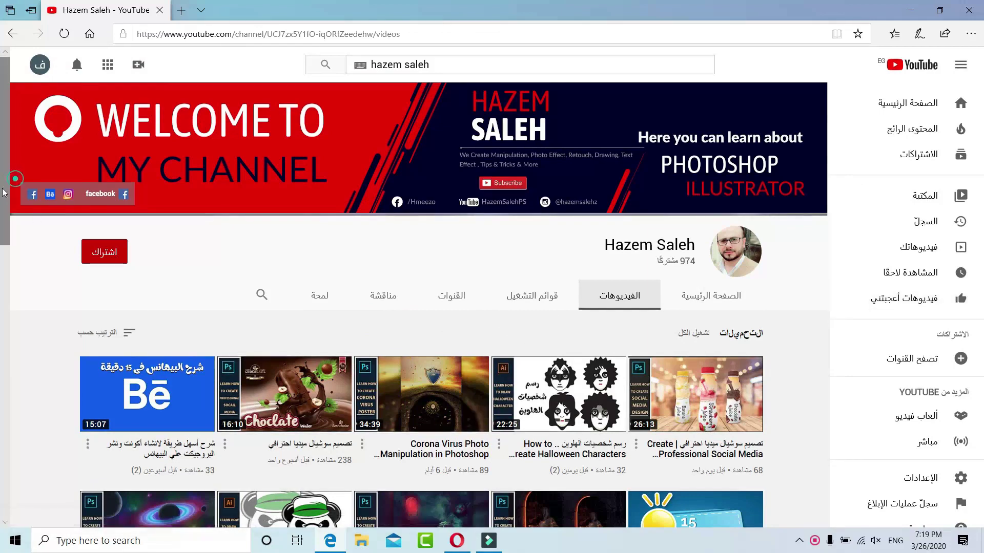
- Subscribe to the channel and set its notification bell to All
left_click_drag(4, 231, 6, 328)
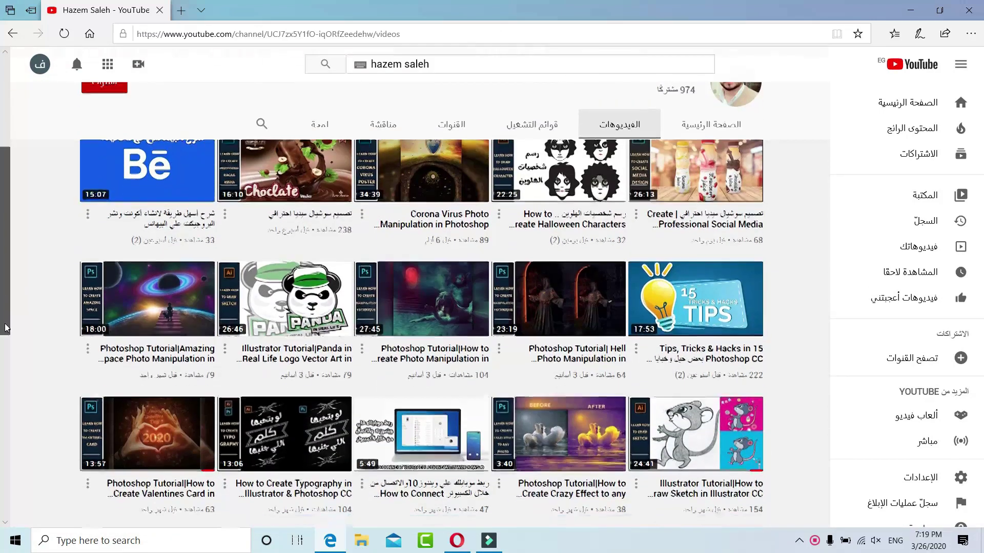
scroll(681, 272, "up", 5)
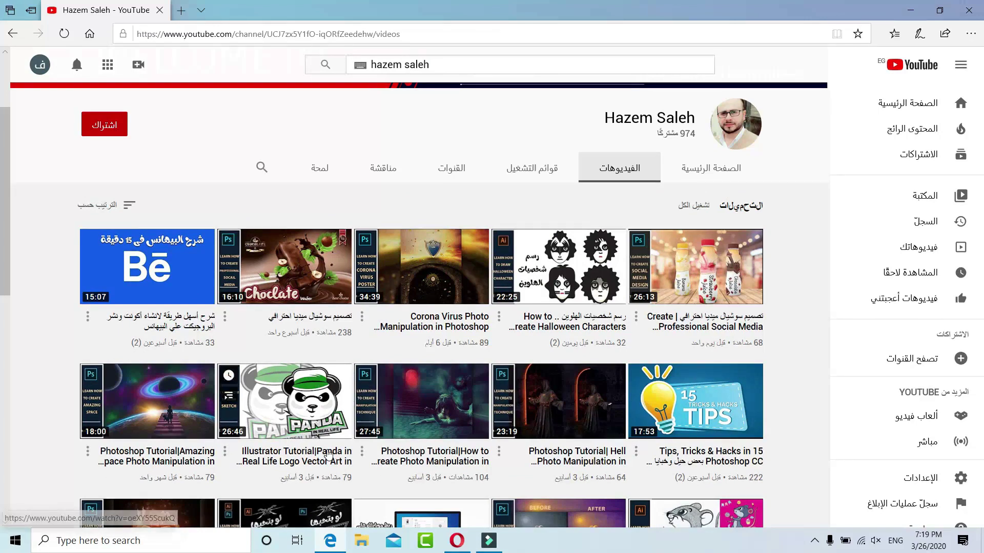
scroll(328, 455, "down", 3)
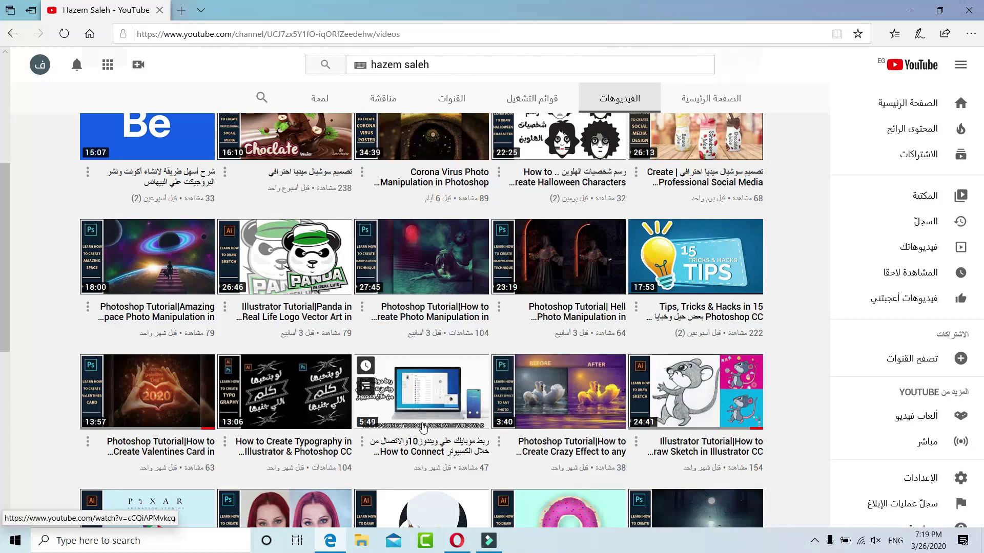
scroll(422, 428, "up", 5)
left_click(130, 251)
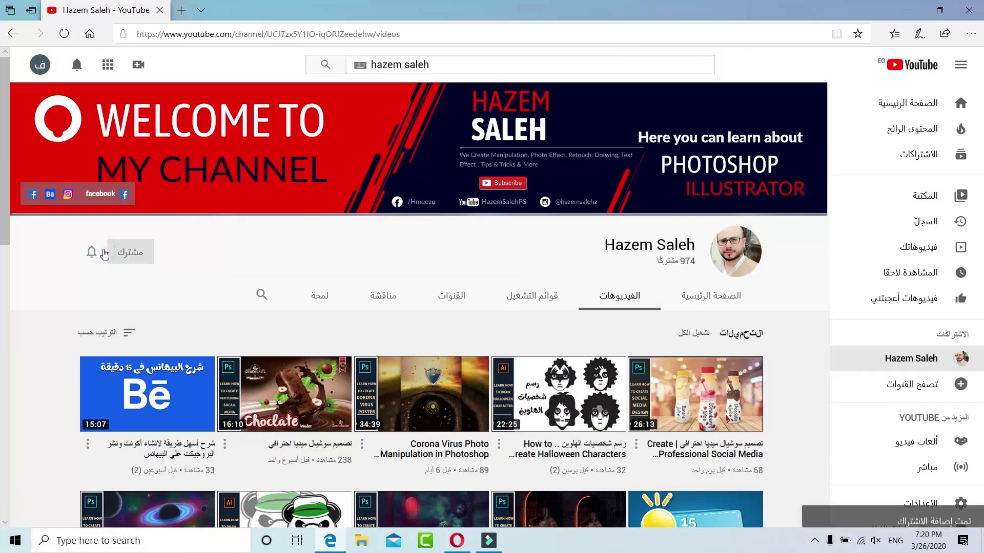
left_click(91, 254)
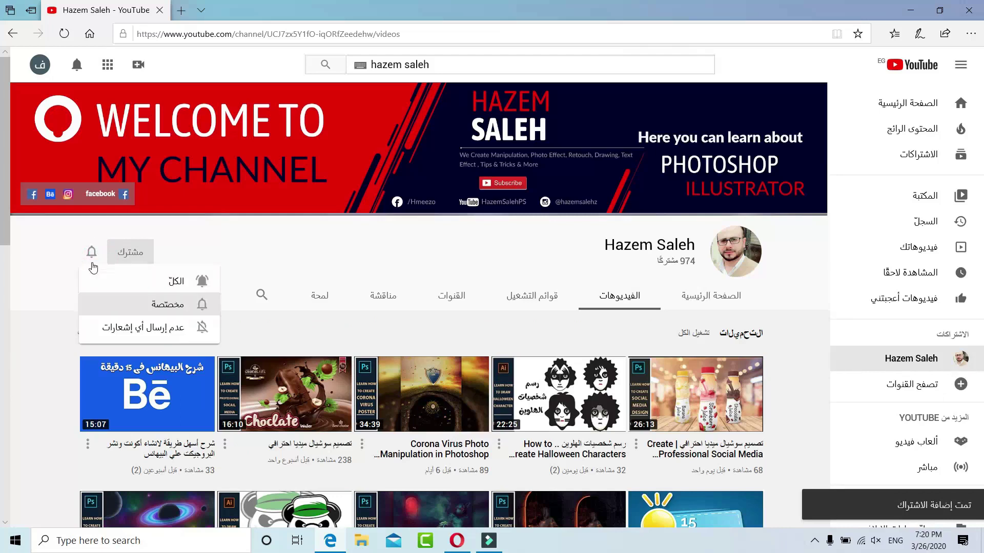
left_click(145, 275)
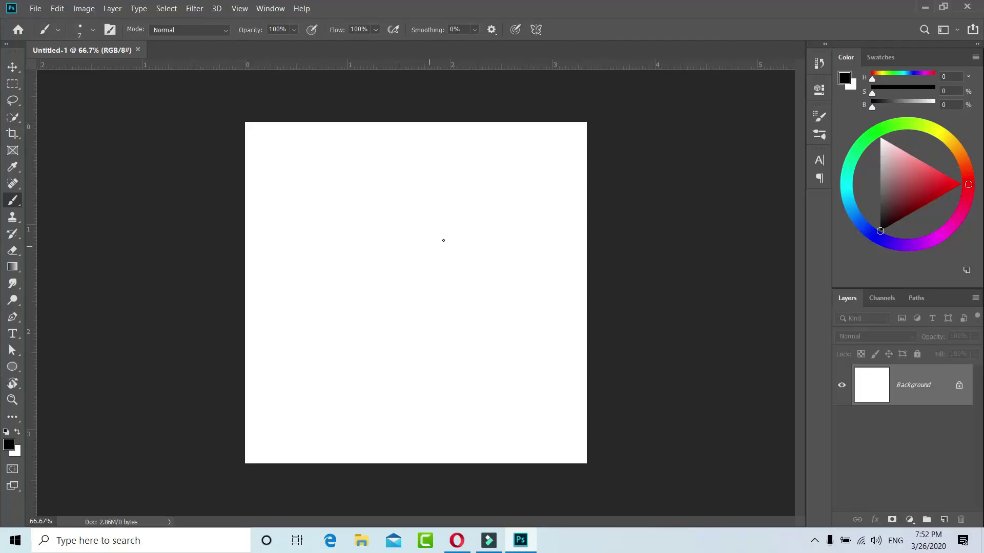
scroll(385, 209, "up", 1)
scroll(380, 199, "up", 1)
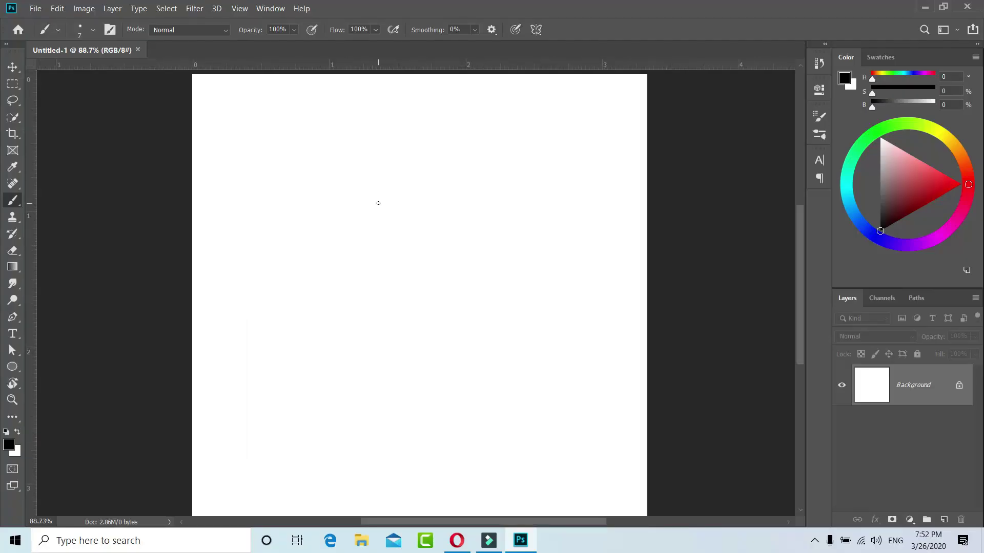
scroll(378, 202, "down", 1)
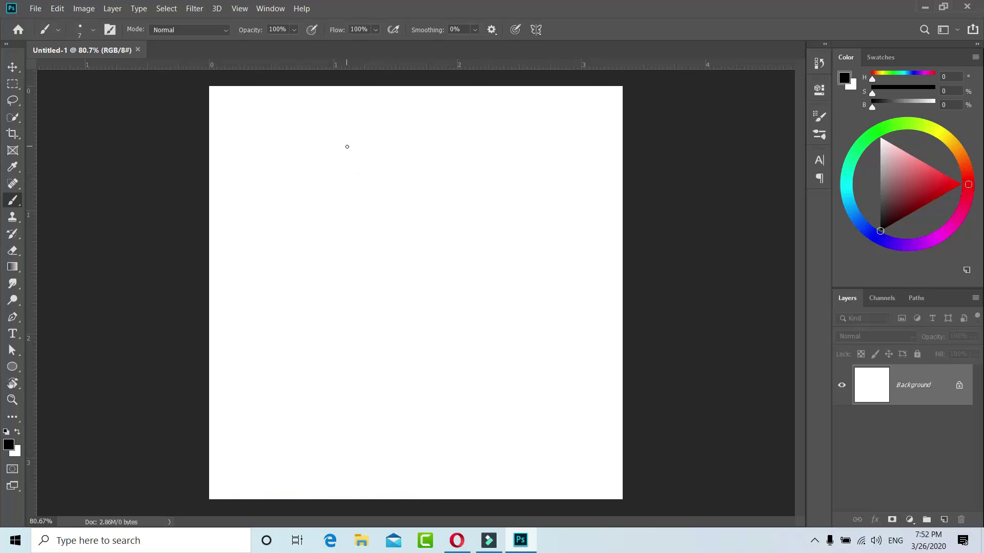
right_click(14, 202)
left_click(56, 201)
- Place and commit a Vertical paint-symmetry axis down the canvas centre
left_click(536, 30)
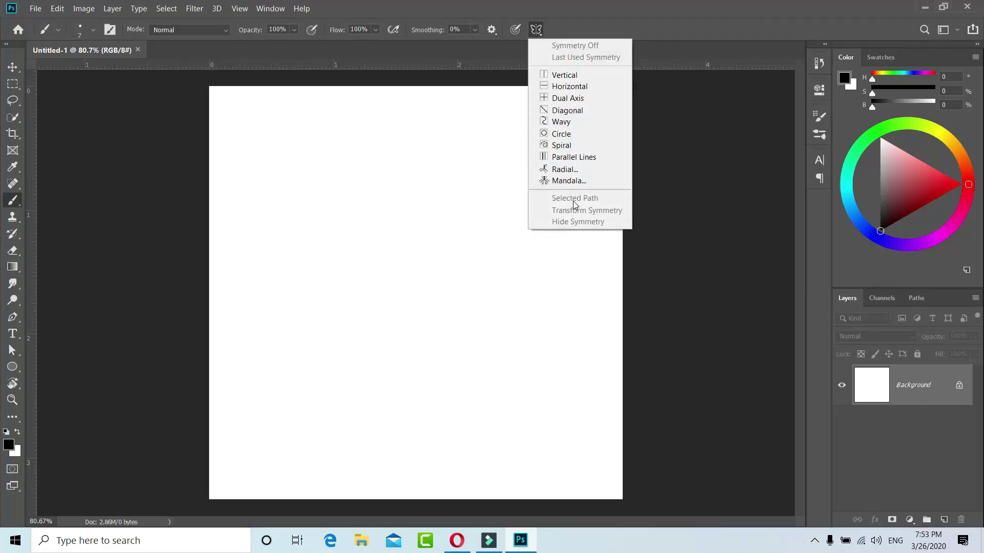
left_click(576, 77)
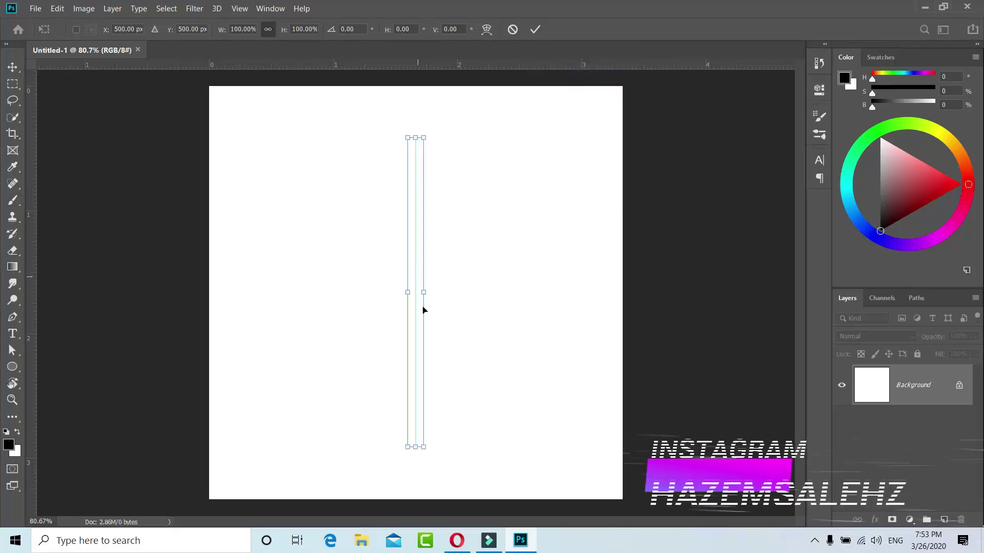
scroll(405, 256, "up", 1)
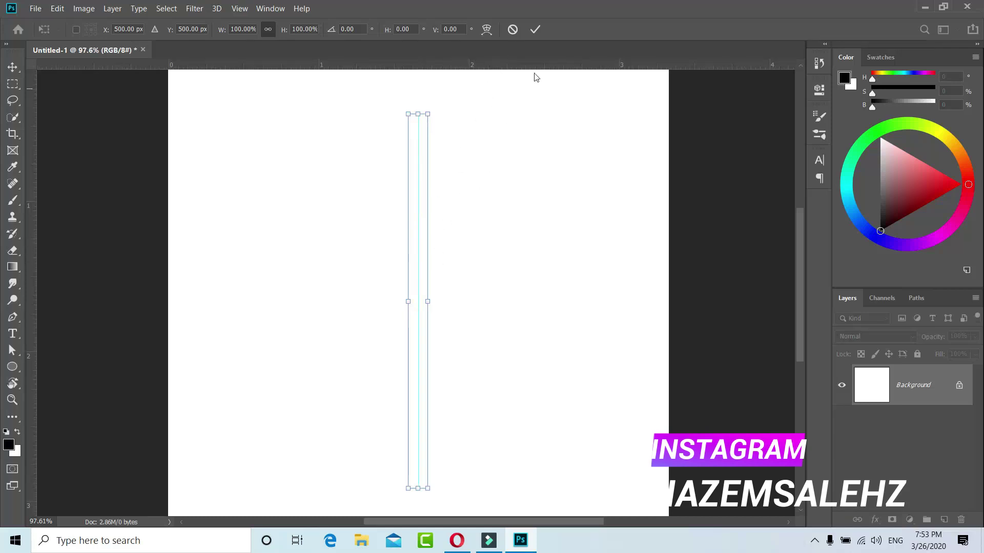
left_click(535, 29)
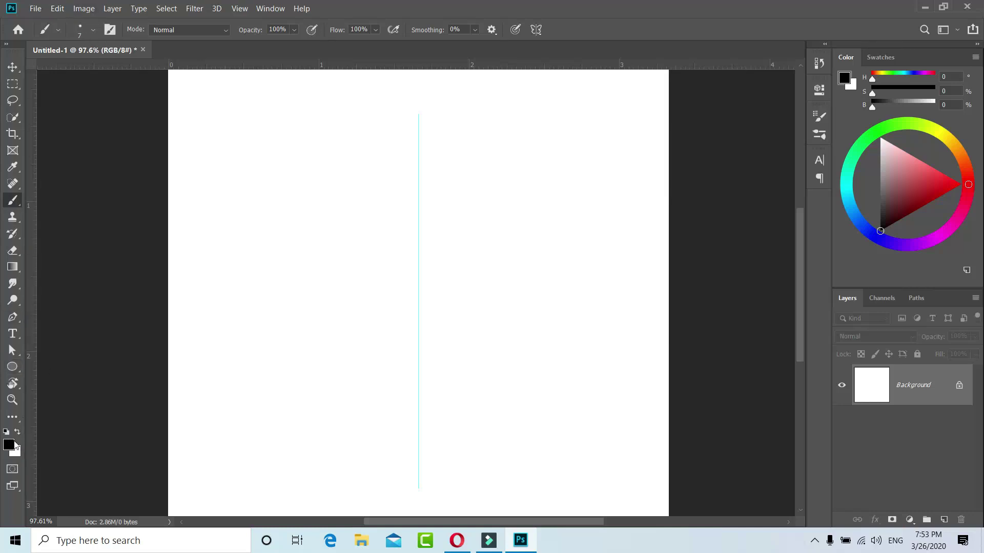
- Add an empty Layer 1 above the Background and zoom in on the canvas
left_click(943, 520)
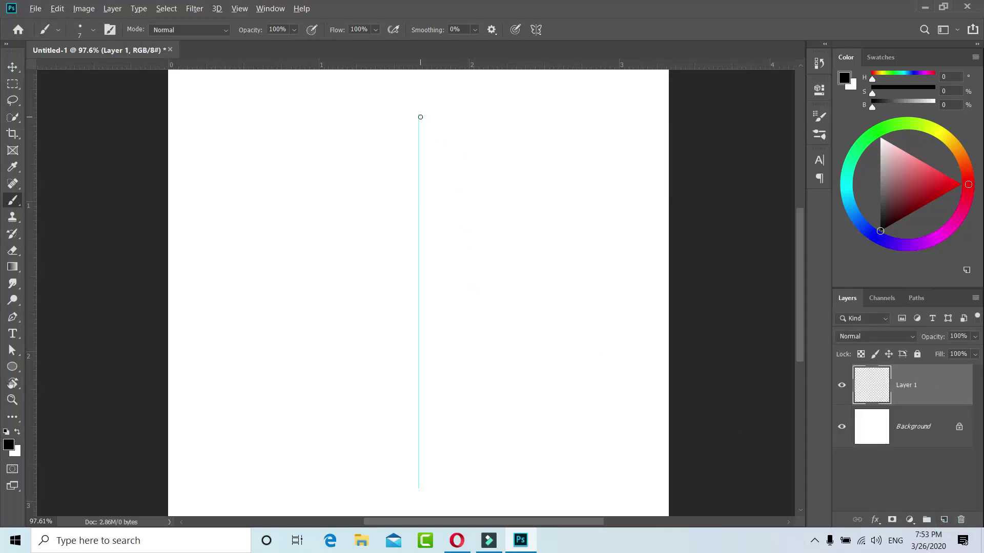
scroll(420, 117, "up", 2, "alt")
scroll(418, 119, "up", 1, "alt")
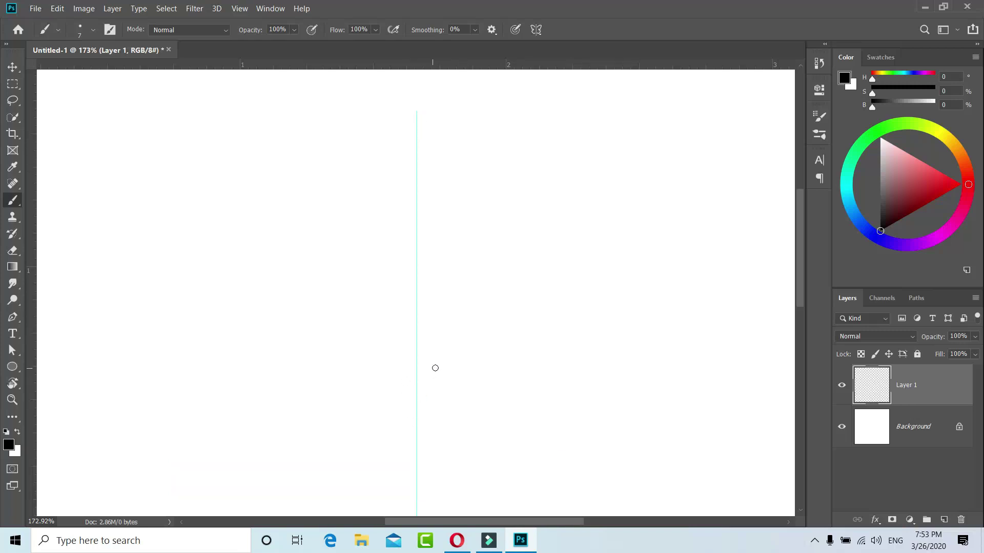
scroll(441, 232, "down", 1)
- Paint a mirrored loop at the axis top with higher Smoothing, undoing a trial stroke
mouse_move(417, 107)
left_mouse_down()
mouse_move(432, 121)
mouse_move(419, 160)
left_mouse_up()
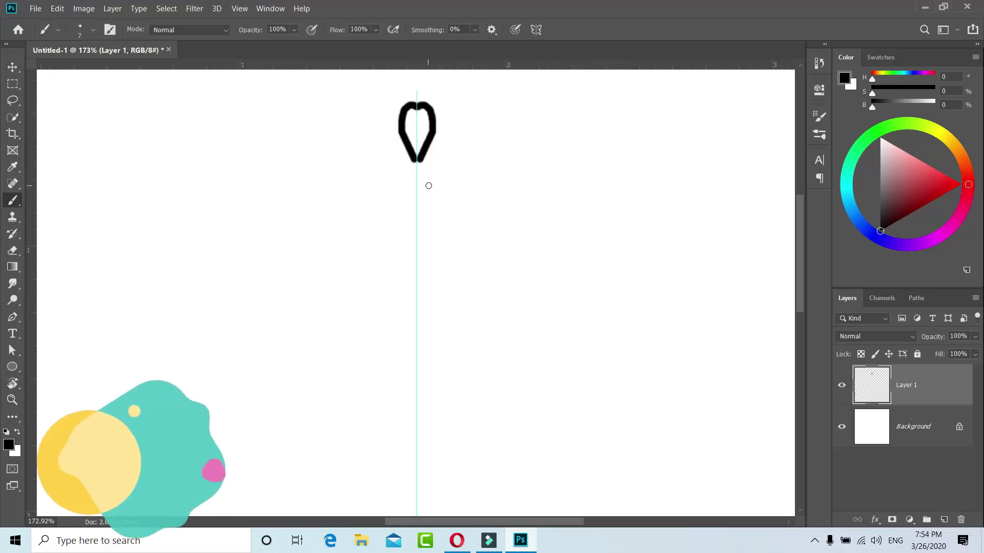
left_click_drag(424, 29, 463, 32)
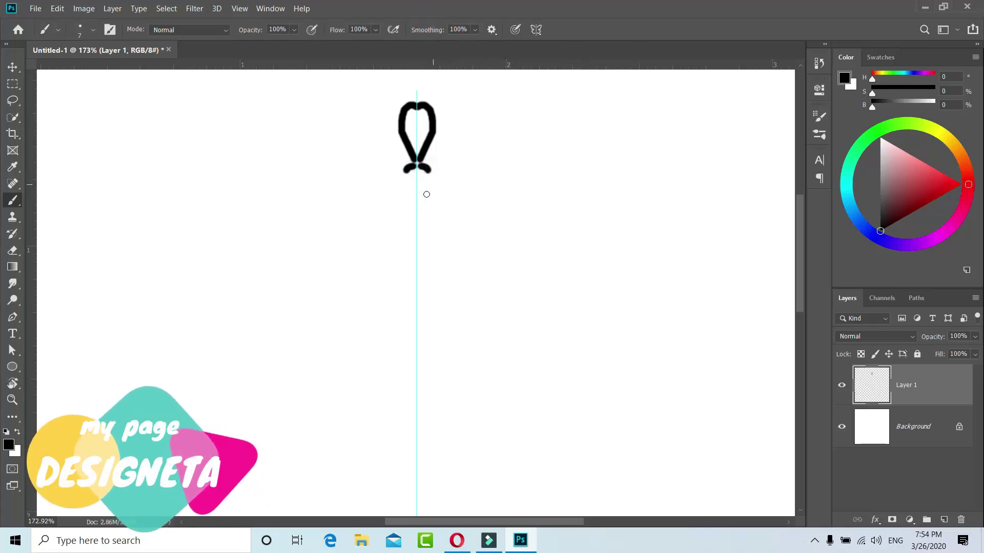
left_click_drag(436, 170, 431, 225)
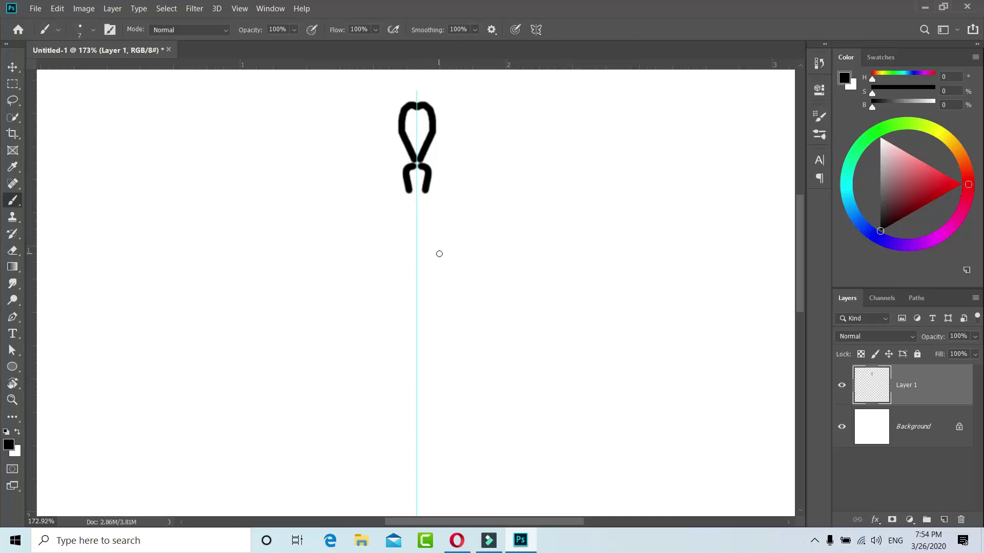
key("ctrl+z")
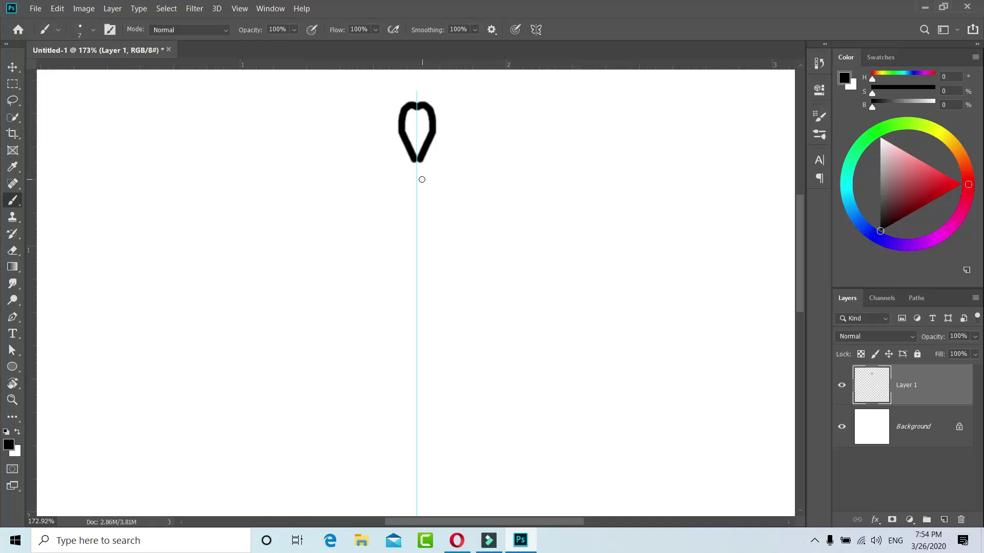
- Paint a mirrored teardrop below the loop with a solid black inner drop
left_click_drag(420, 160, 435, 172)
left_click_drag(451, 206, 416, 275)
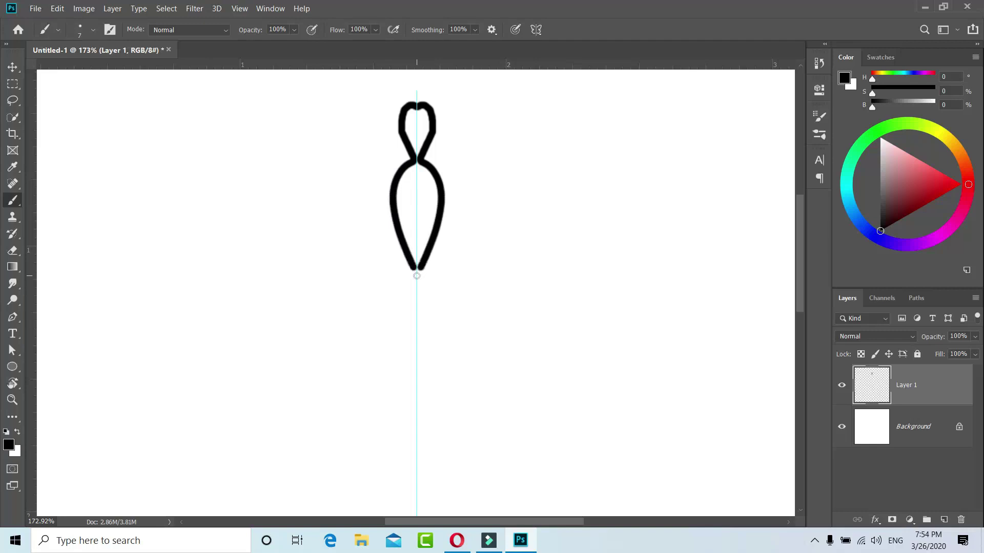
left_click_drag(417, 183, 417, 247)
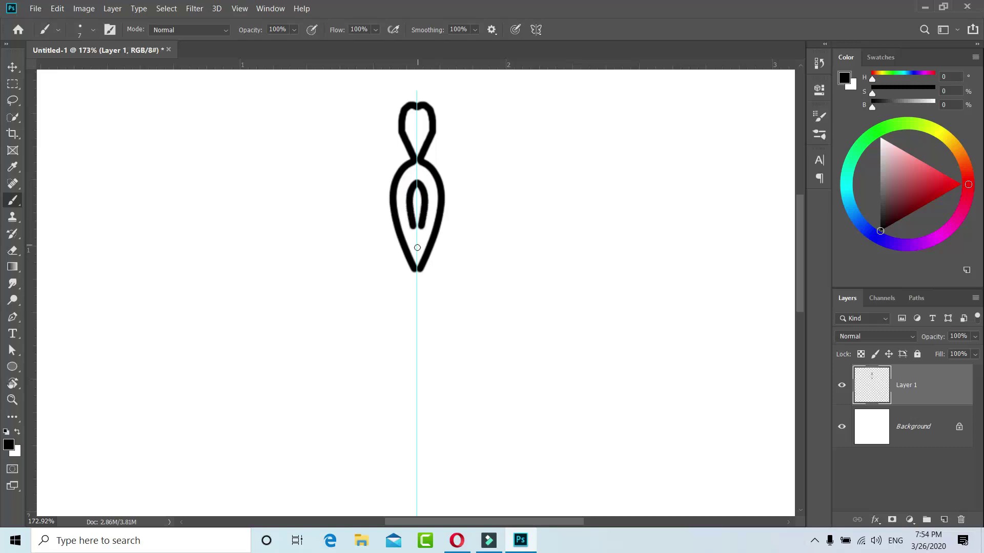
left_click_drag(418, 191, 417, 236)
- Draw a mirrored circle below the teardrop with dashes and a bar inside
scroll(441, 213, "down", 3)
scroll(423, 205, "down", 1)
mouse_move(419, 200)
left_mouse_down()
mouse_move(444, 270)
mouse_move(418, 268)
left_mouse_up()
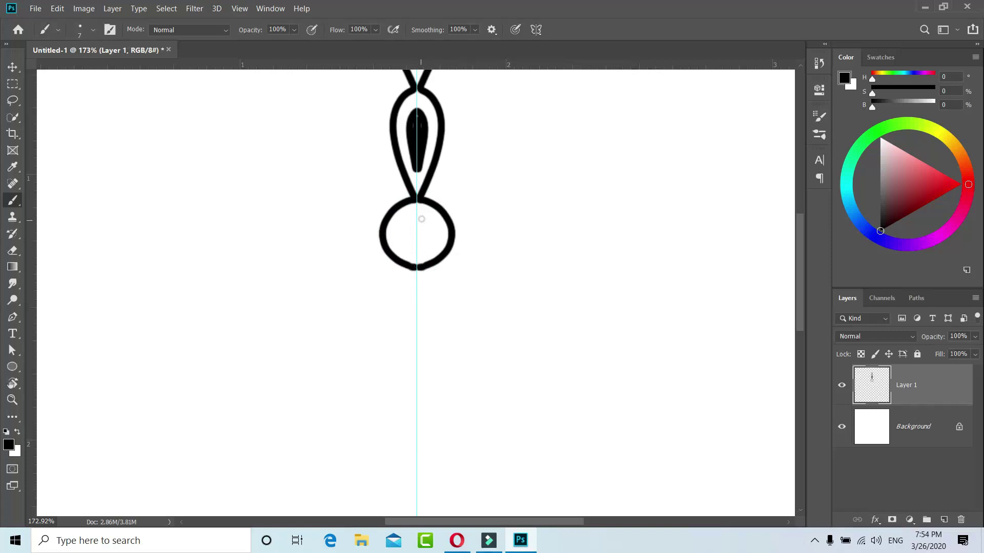
mouse_move(436, 213)
left_mouse_down()
mouse_move(425, 213)
mouse_move(441, 224)
mouse_move(417, 224)
mouse_move(422, 234)
mouse_move(389, 233)
left_mouse_up()
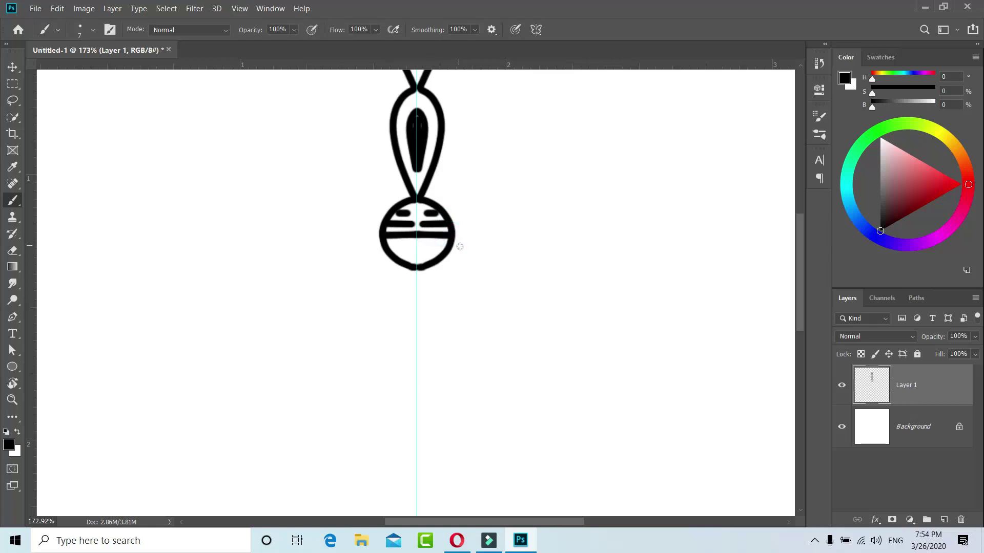
left_click_drag(444, 247, 418, 257)
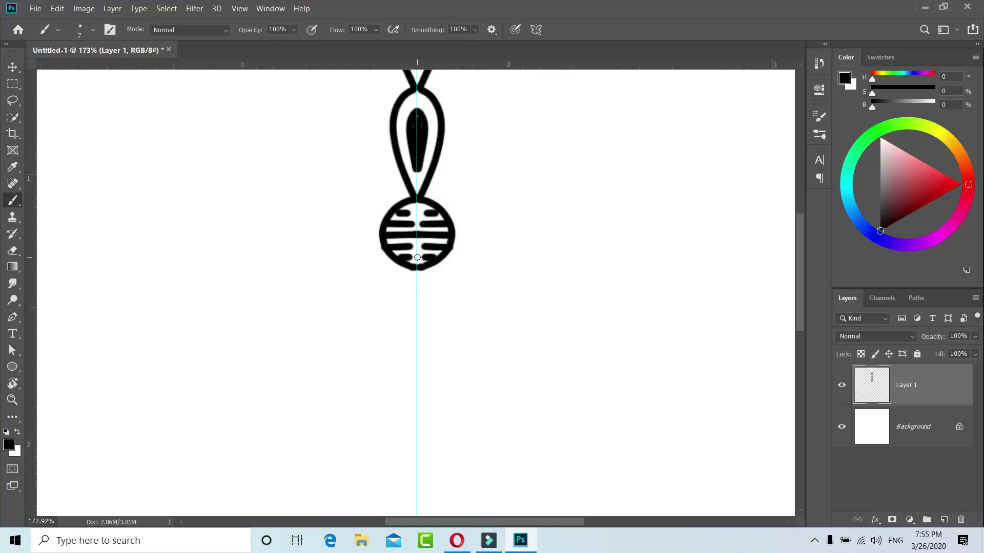
- Paint mirrored curved arms around the circle and two long legs below it
scroll(426, 251, "down", 1)
scroll(461, 259, "down", 2)
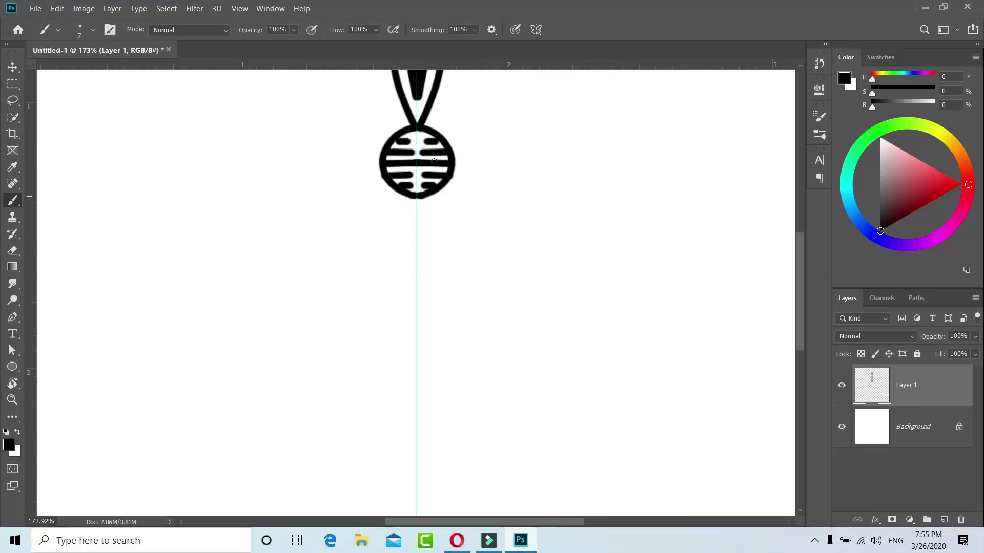
left_click_drag(441, 96, 482, 141)
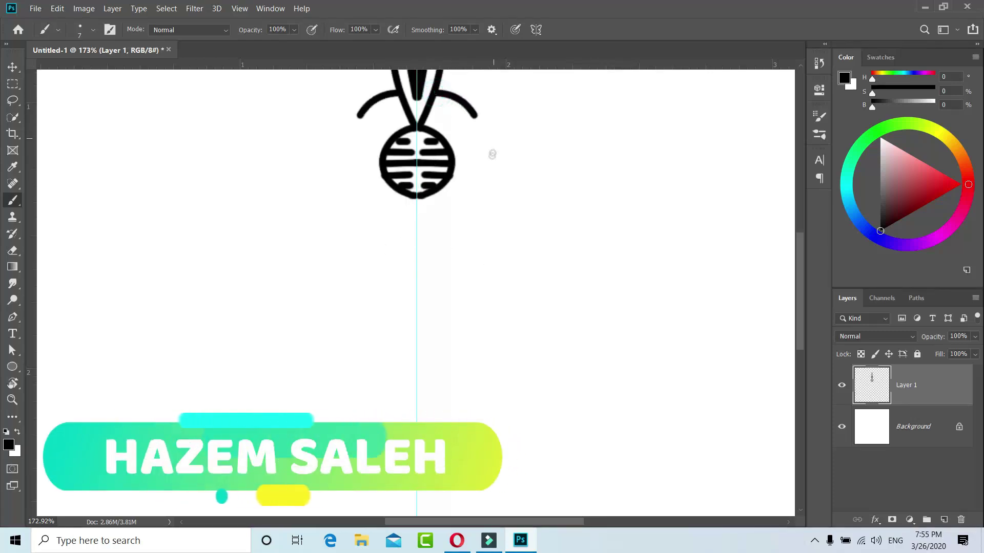
left_click_drag(465, 175, 434, 188)
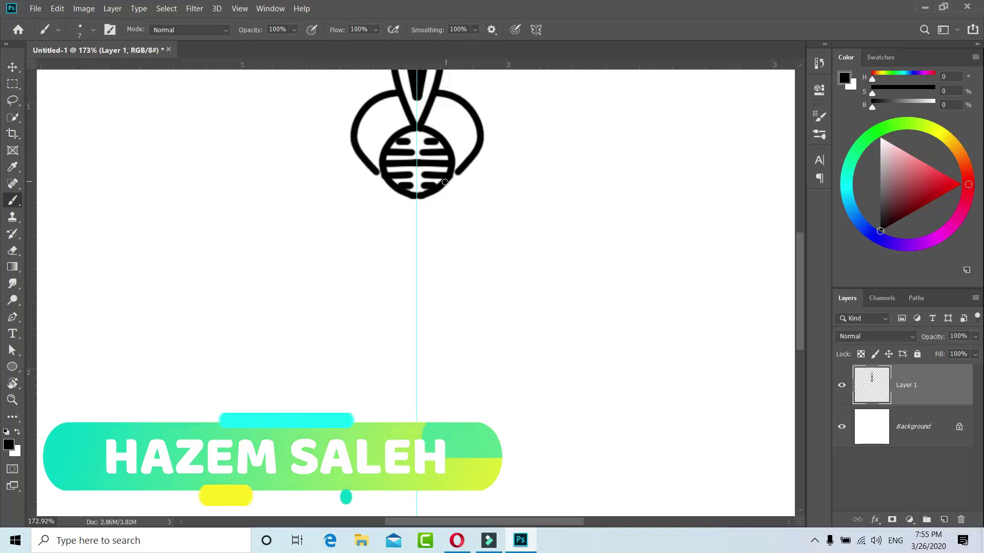
mouse_move(434, 189)
left_mouse_down()
mouse_move(429, 214)
mouse_move(478, 321)
mouse_move(454, 401)
mouse_move(416, 438)
left_mouse_up()
- Draw the leaf's inner petal and veins, lowering brush Smoothing to about 62%
scroll(466, 220, "down", 2)
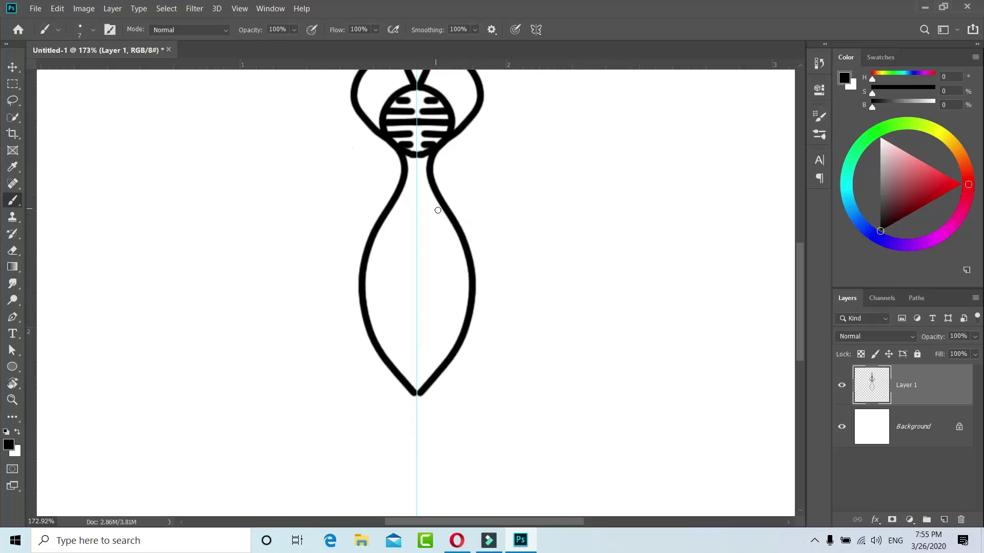
scroll(437, 210, "down", 1)
mouse_move(419, 215)
left_mouse_down()
mouse_move(428, 325)
mouse_move(415, 349)
left_mouse_up()
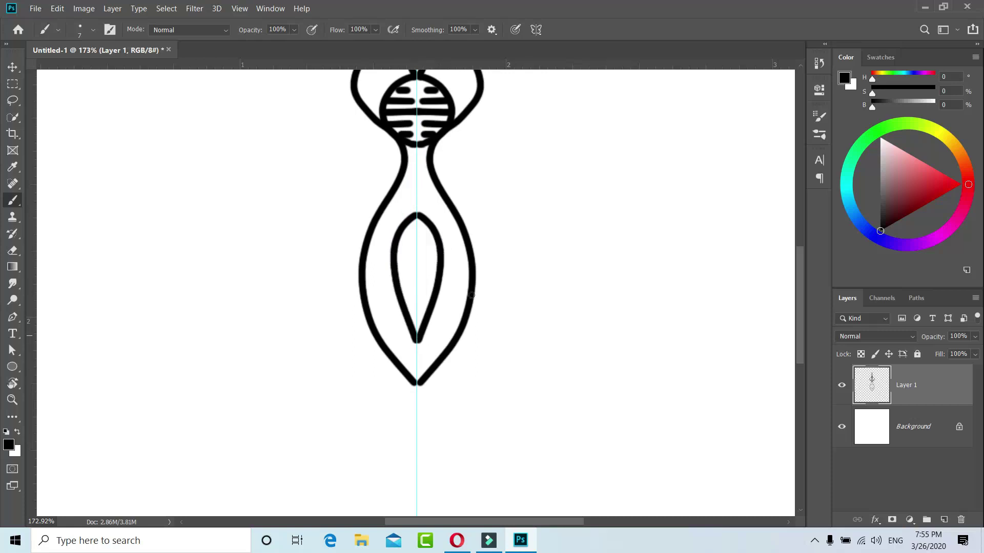
left_click_drag(445, 200, 435, 247)
left_click_drag(429, 29, 405, 31)
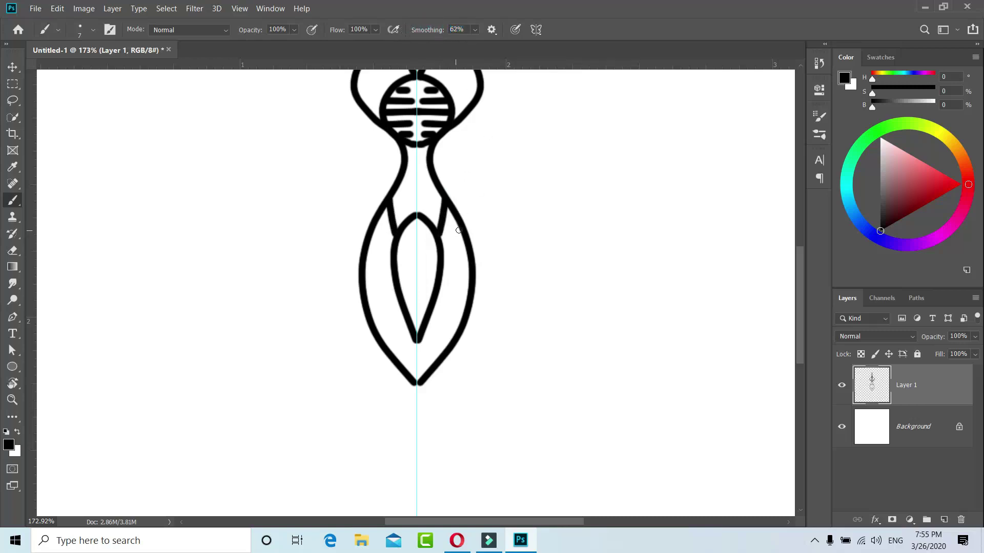
left_click_drag(461, 218, 442, 274)
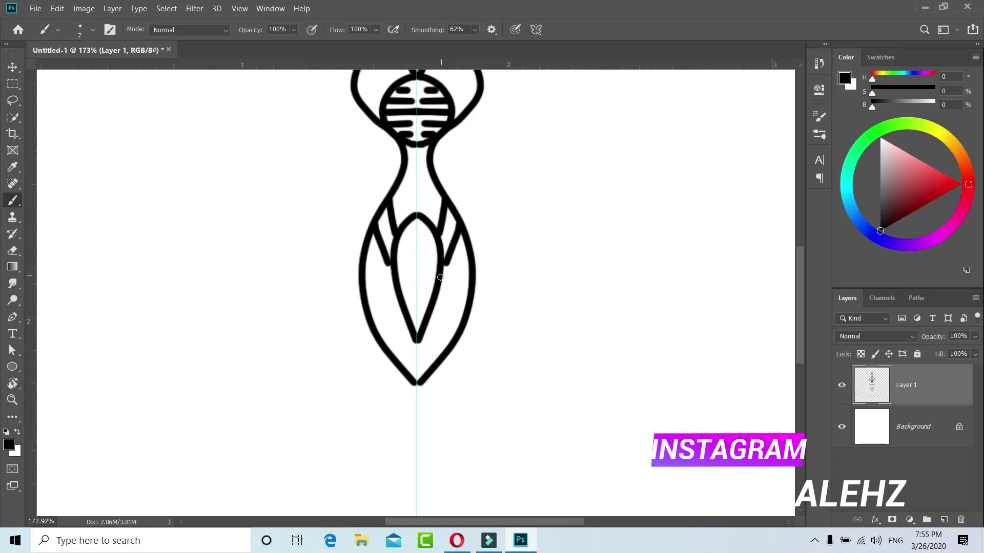
- Add more mirrored veins reaching the petal's point and a chevron in the leaf's tip
scroll(466, 269, "down", 2)
left_click_drag(467, 208, 426, 268)
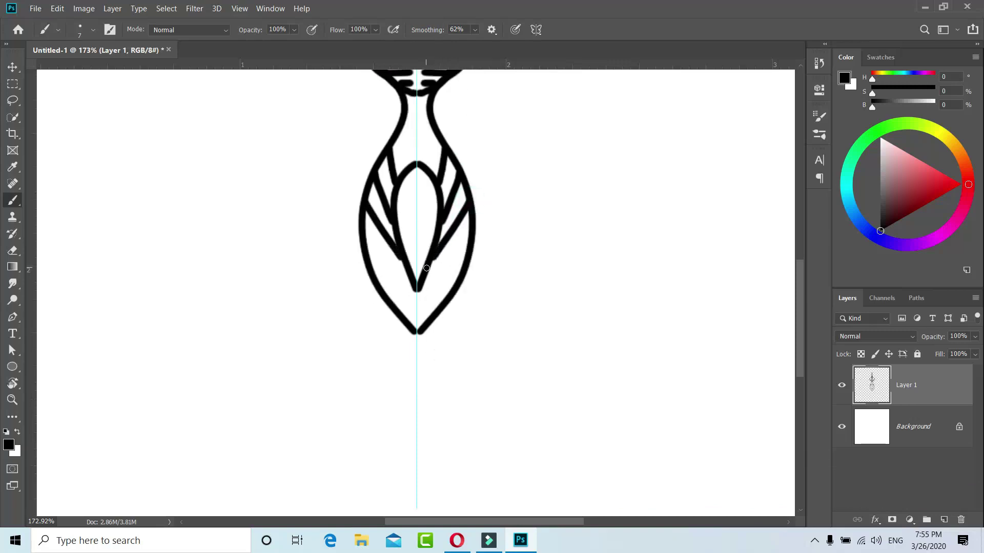
scroll(461, 254, "down", 2)
left_click_drag(473, 194, 417, 251)
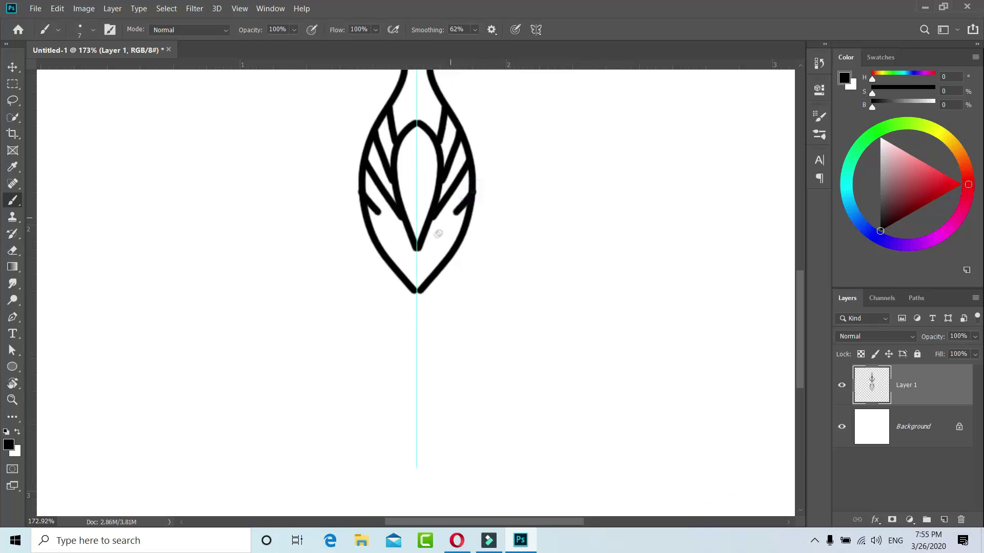
scroll(430, 220, "down", 1)
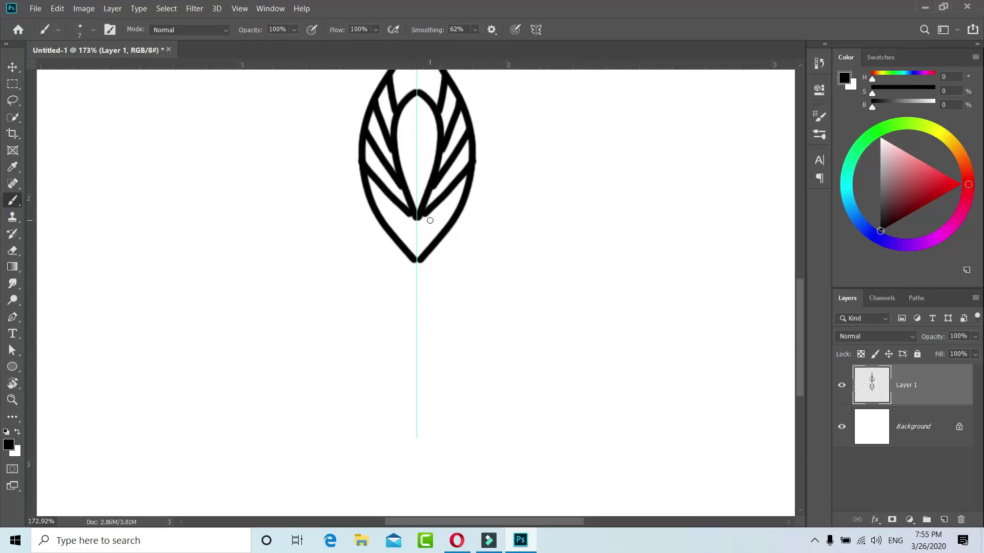
left_click_drag(423, 218, 437, 242)
left_click_drag(417, 235, 431, 254)
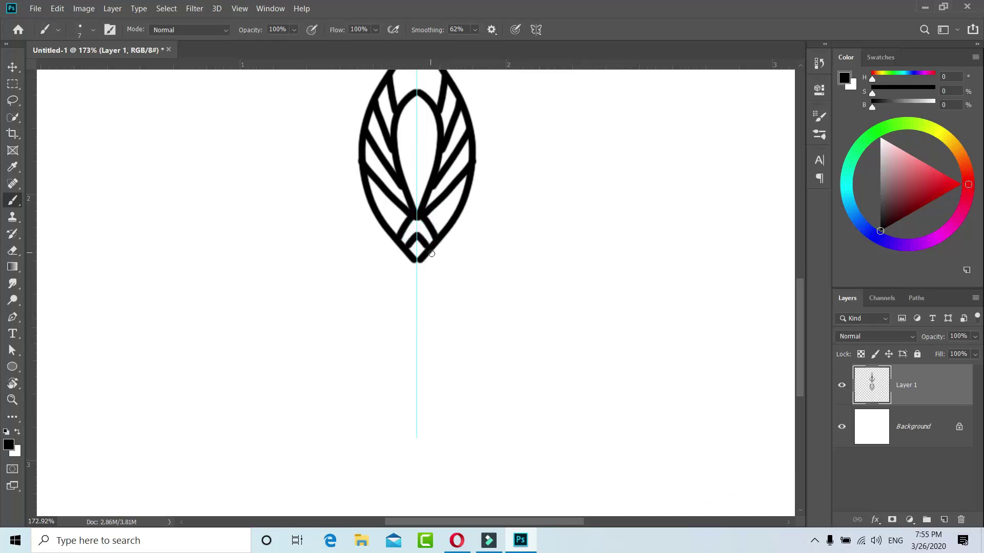
scroll(436, 247, "down", 2)
- Brush a mirrored diamond with a U-shaped inner teardrop and a bulb beneath it
mouse_move(415, 201)
left_mouse_down()
mouse_move(395, 305)
mouse_move(418, 331)
left_mouse_up()
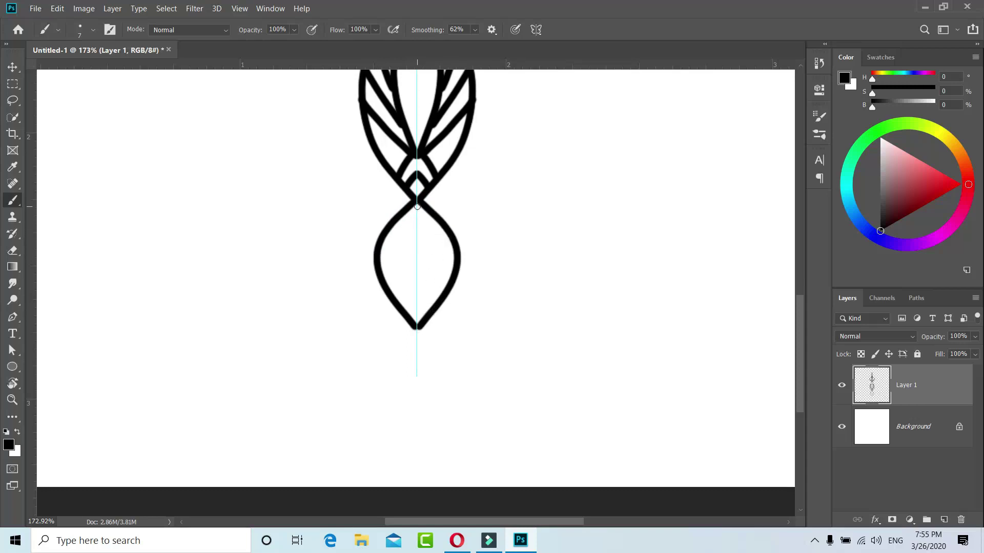
mouse_move(416, 236)
left_mouse_down()
mouse_move(428, 290)
mouse_move(419, 319)
left_mouse_up()
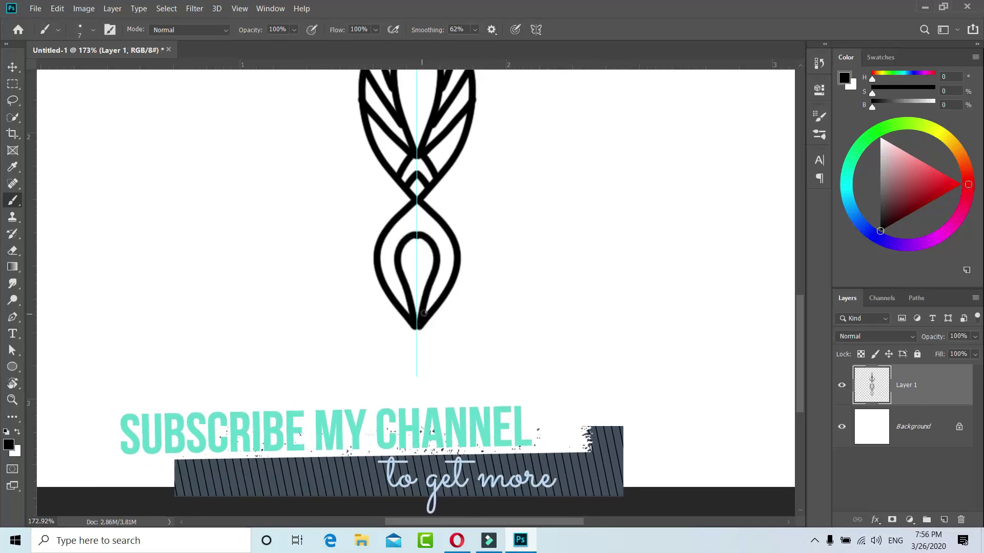
scroll(424, 313, "down", 1, "alt")
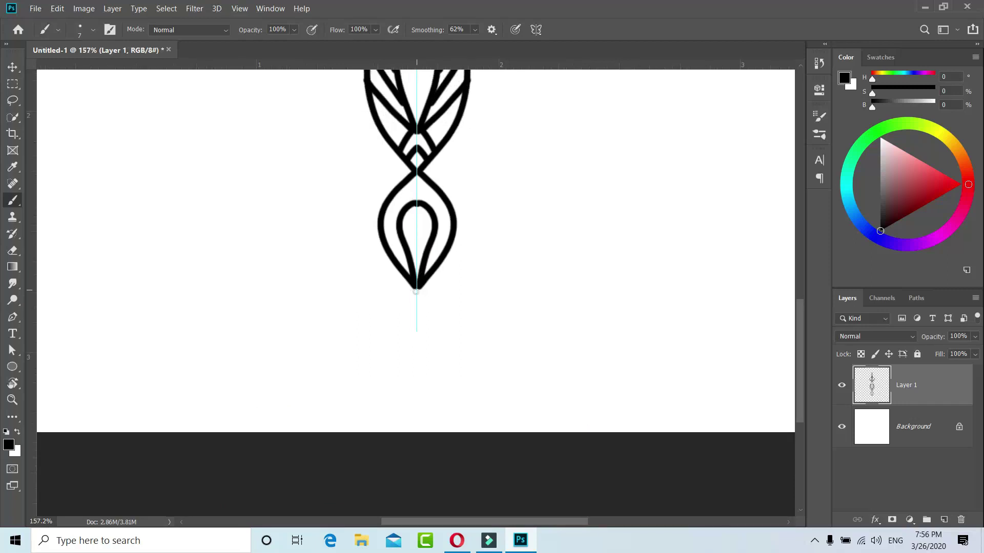
mouse_move(421, 289)
left_mouse_down()
mouse_move(445, 362)
mouse_move(441, 396)
mouse_move(408, 432)
left_mouse_up()
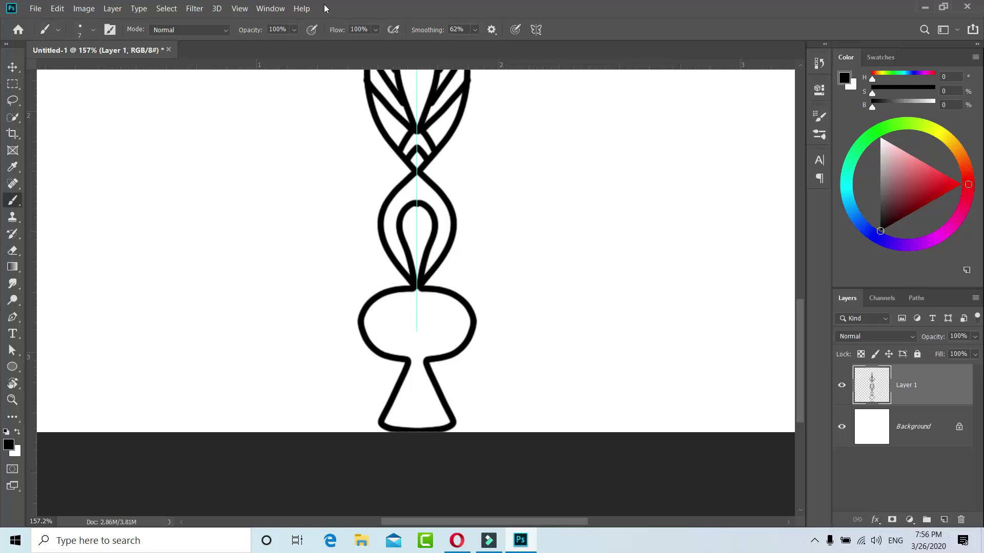
- Stretch the symmetry guide taller with Transform Symmetry and commit it
left_click(537, 30)
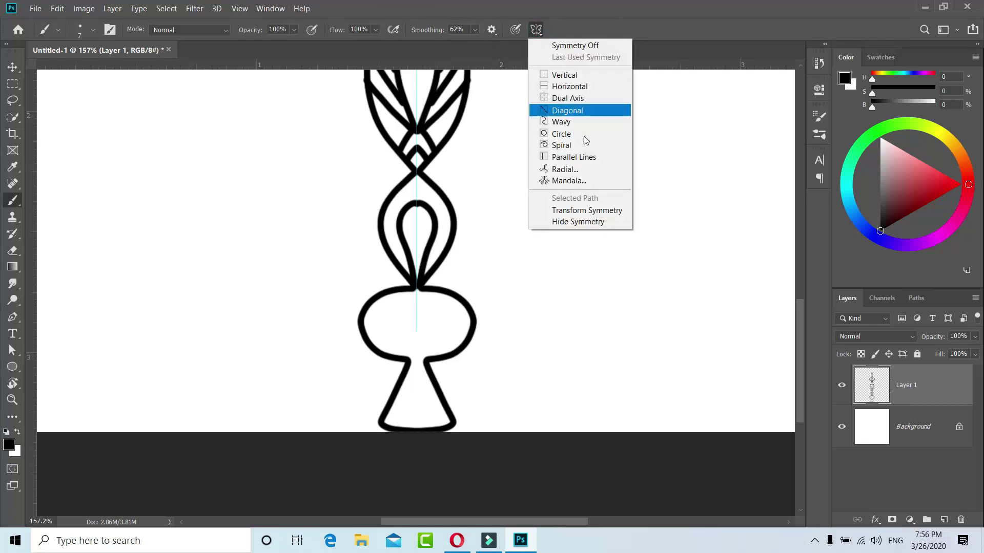
left_click(610, 210)
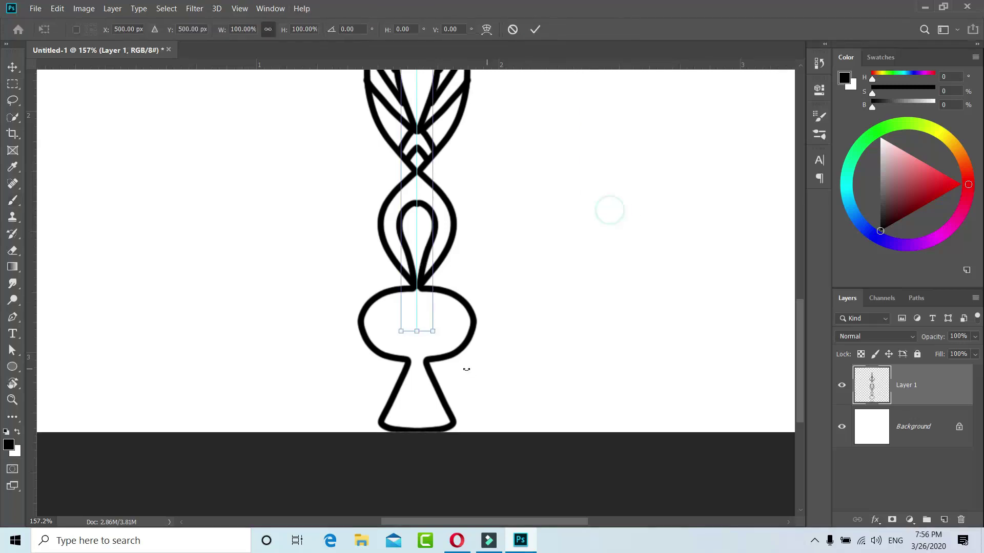
left_click_drag(415, 334, 408, 436)
key("Return")
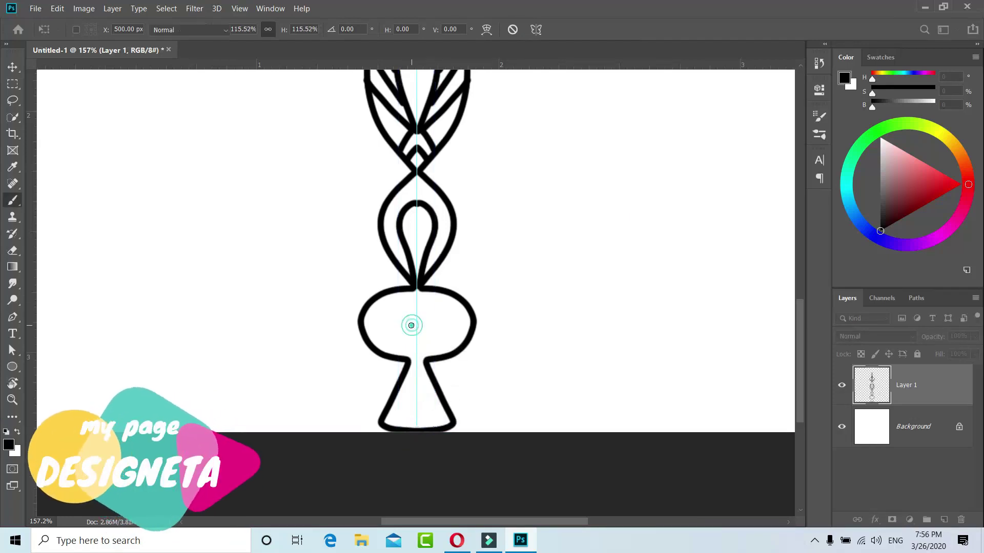
- Add mirrored inner ovals, hooks and ribs in the bulb, plus a curved cone base
mouse_move(424, 362)
left_mouse_down()
mouse_move(429, 308)
mouse_move(464, 344)
left_mouse_up()
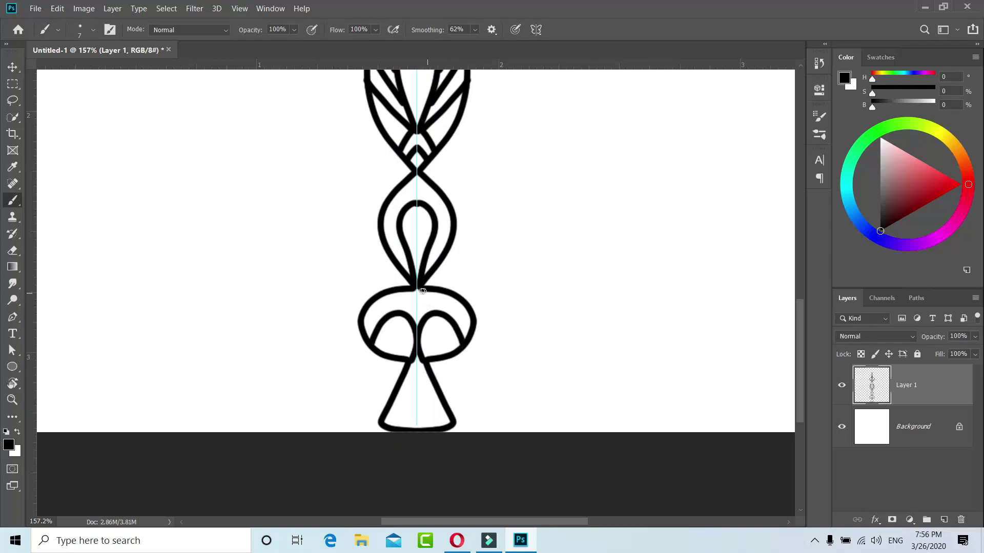
left_click_drag(467, 313, 462, 328)
left_click_drag(447, 294, 441, 311)
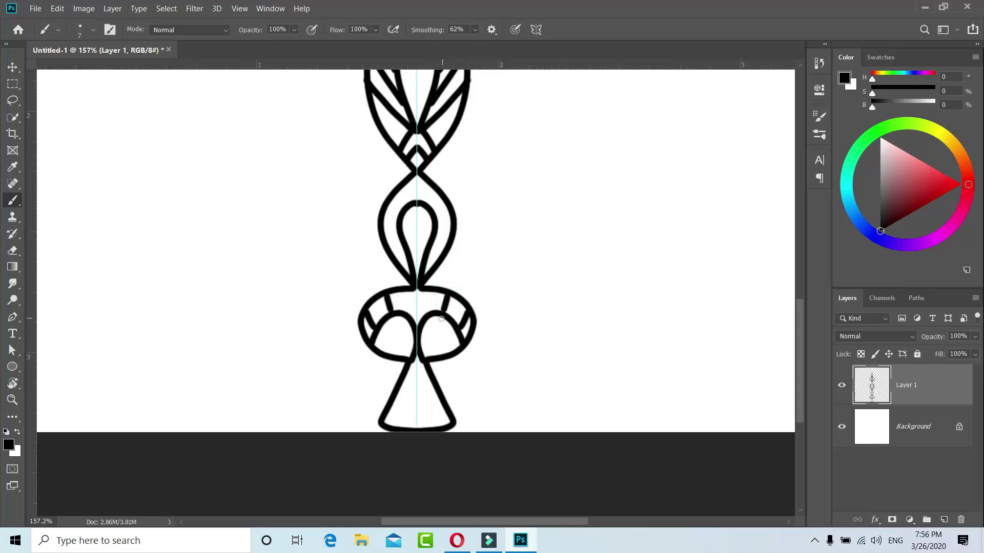
left_click_drag(419, 292, 437, 321)
scroll(444, 367, "down", 1)
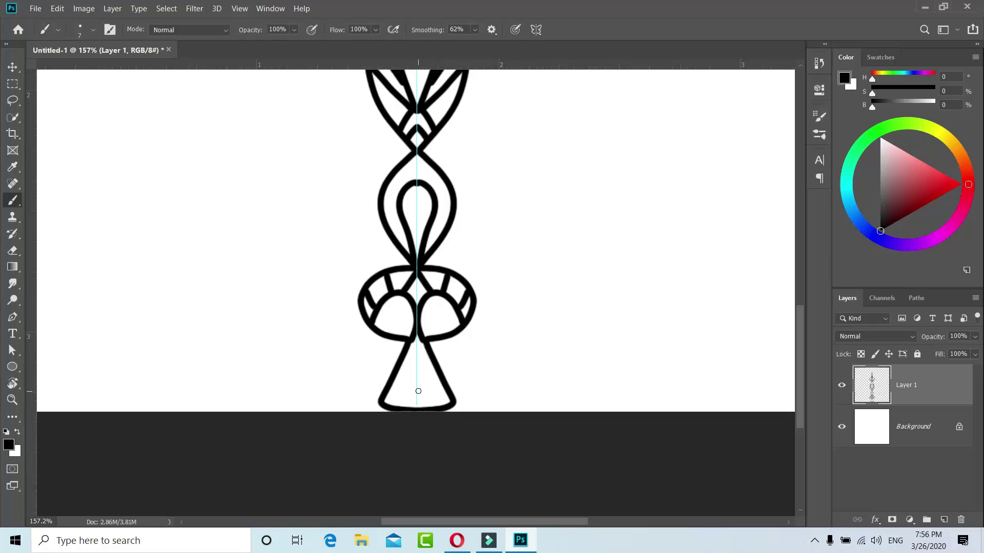
left_click_drag(418, 391, 455, 407)
- Paint mirrored loops extending the motif up toward the canvas top
scroll(418, 263, "up", 3)
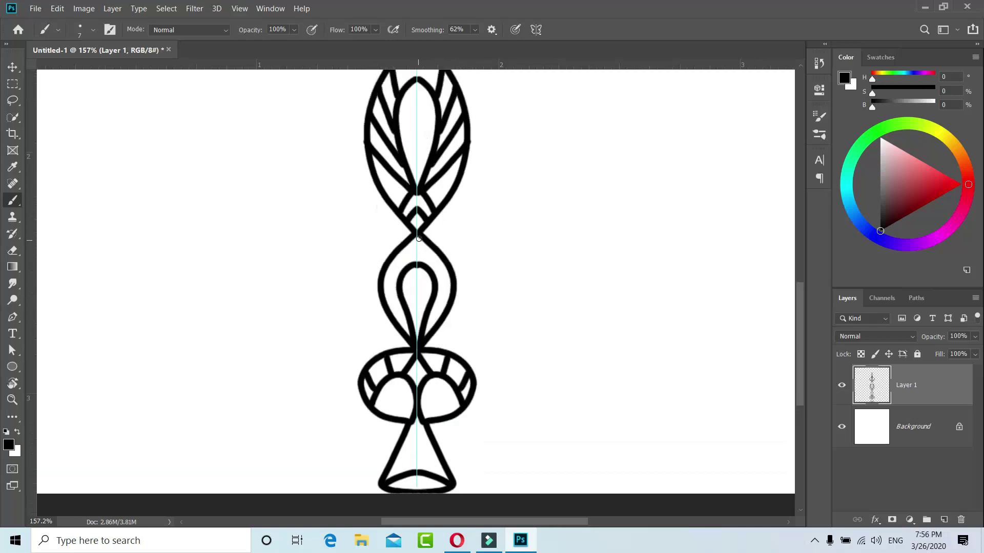
scroll(417, 231, "up", 5)
scroll(420, 213, "up", 3)
scroll(421, 219, "down", 3)
scroll(421, 219, "down", 2)
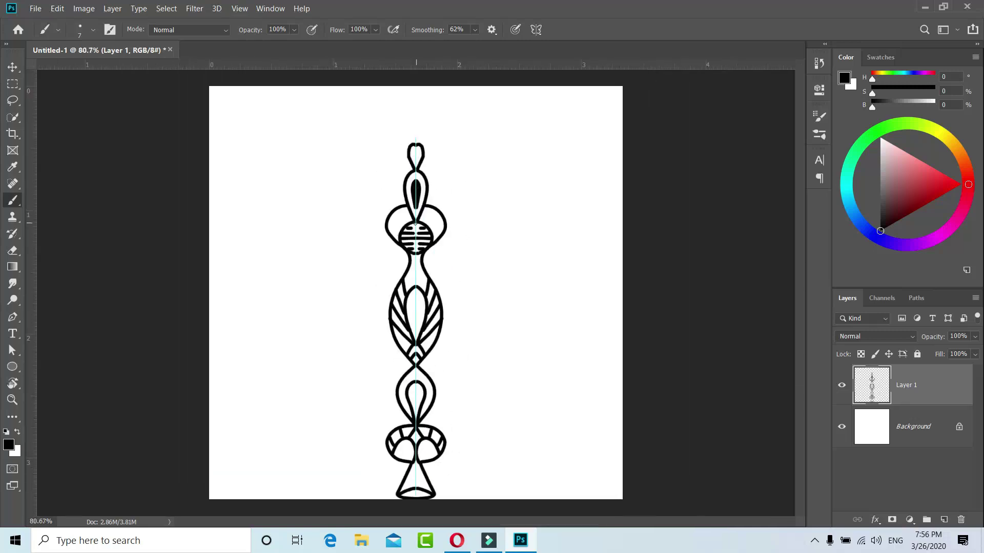
scroll(424, 164, "up", 3)
scroll(424, 164, "up", 2)
scroll(425, 164, "up", 3)
left_click_drag(428, 152, 429, 279)
mouse_move(428, 240)
left_mouse_down()
mouse_move(438, 210)
mouse_move(423, 188)
mouse_move(424, 160)
mouse_move(449, 118)
mouse_move(422, 90)
left_mouse_up()
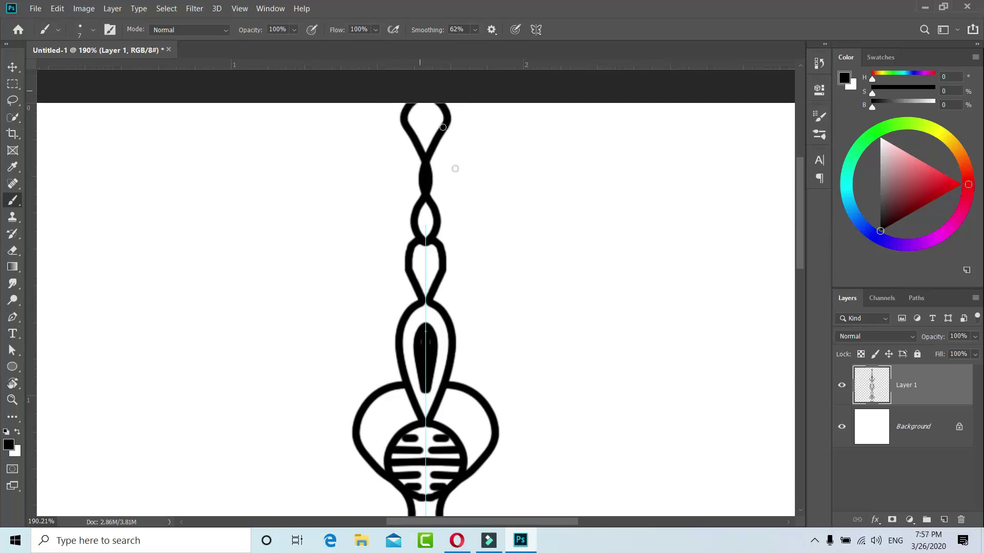
scroll(458, 232, "down", 1)
scroll(459, 237, "down", 2)
scroll(465, 239, "down", 1)
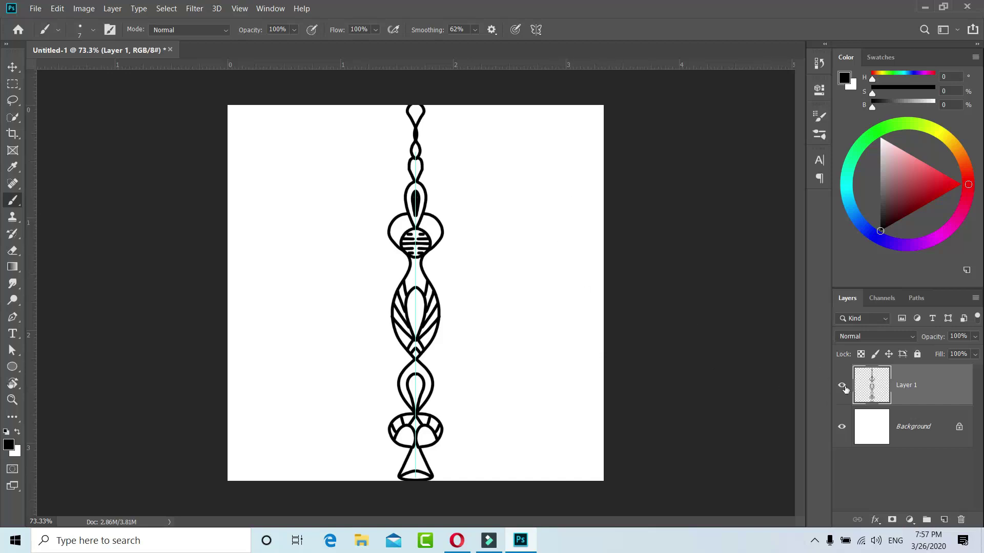
- Hide Layer 1, add a new Layer 2, and commit a Horizontal symmetry axis
left_click(841, 386)
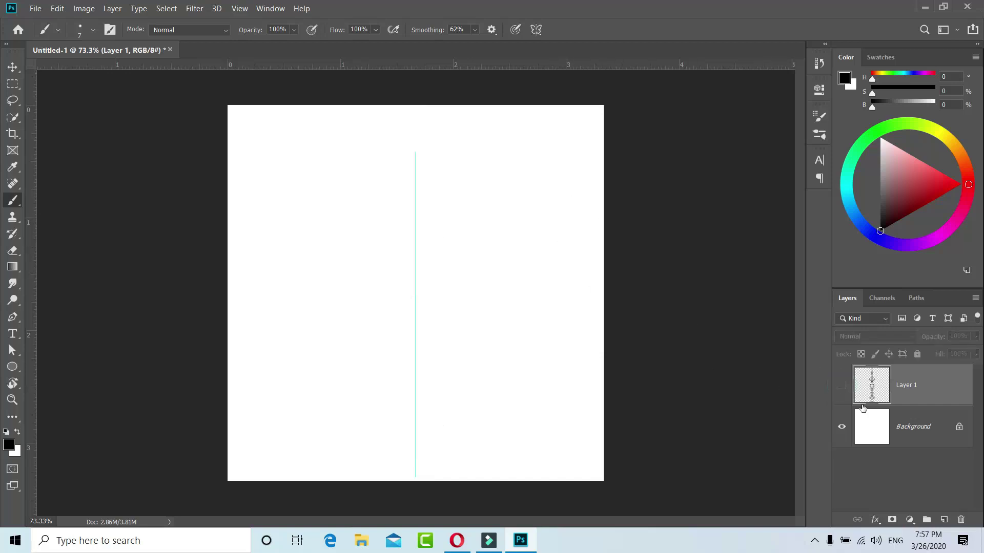
left_click(944, 520)
left_click(535, 29)
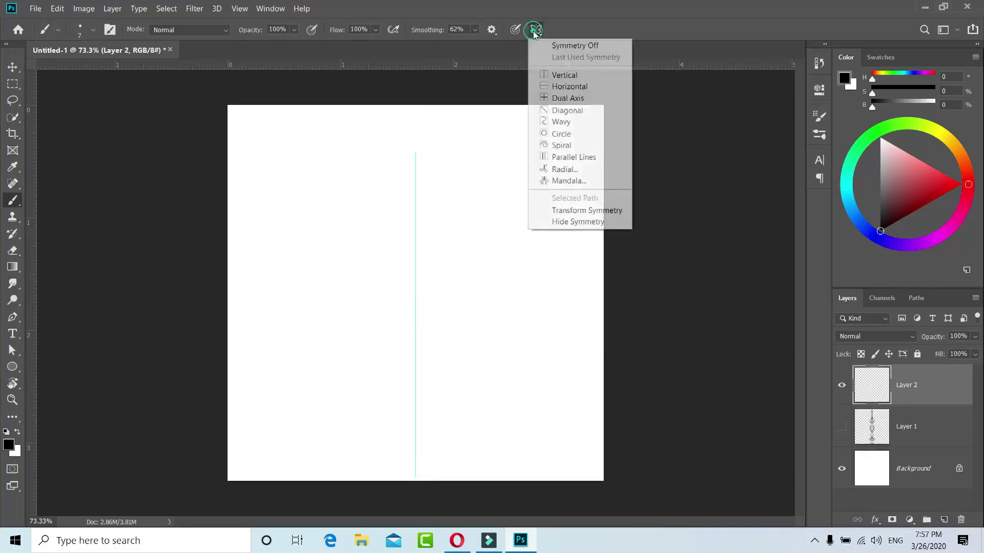
left_click(569, 86)
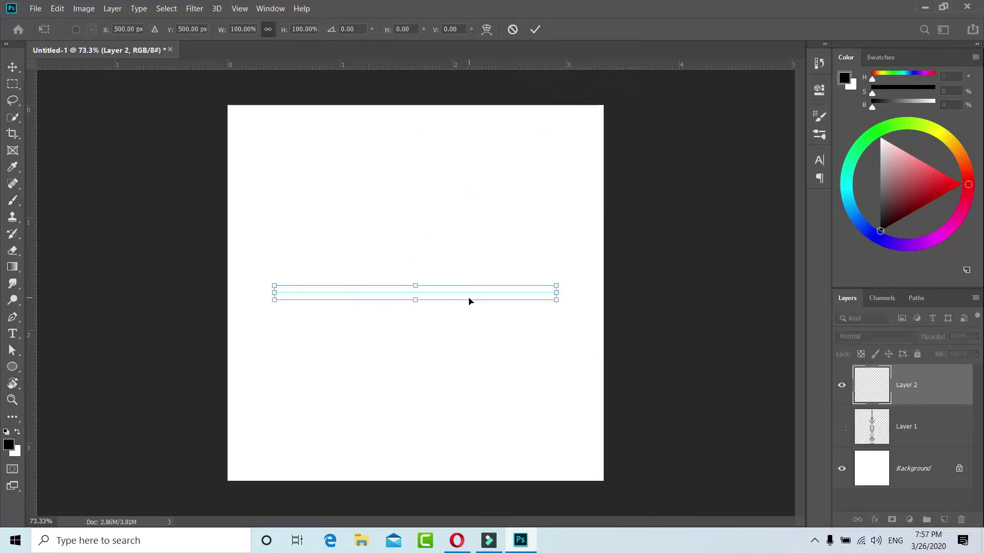
left_click(535, 30)
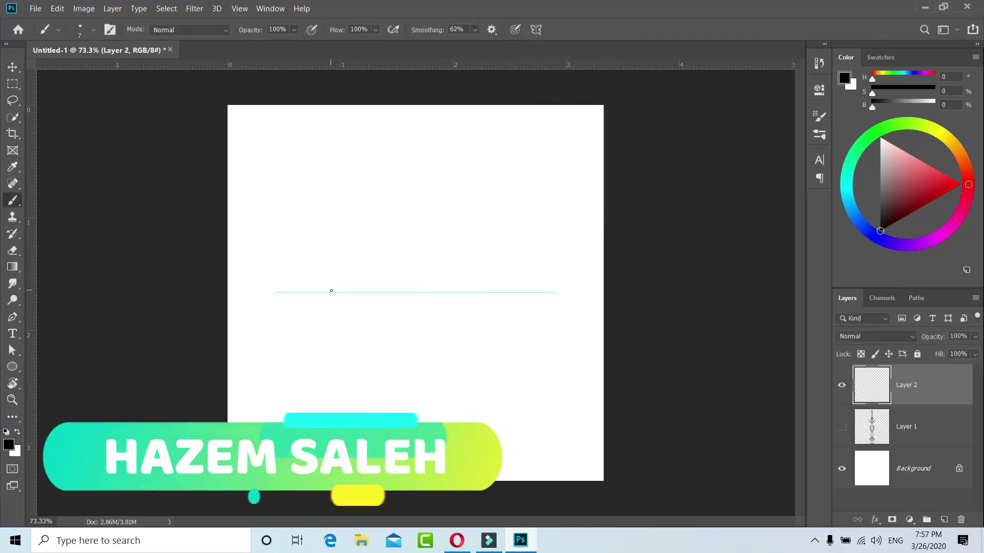
- Paint the horizontally mirrored feather outline, inner stroke, short veins and an enclosing arc
left_click_drag(332, 290, 548, 293)
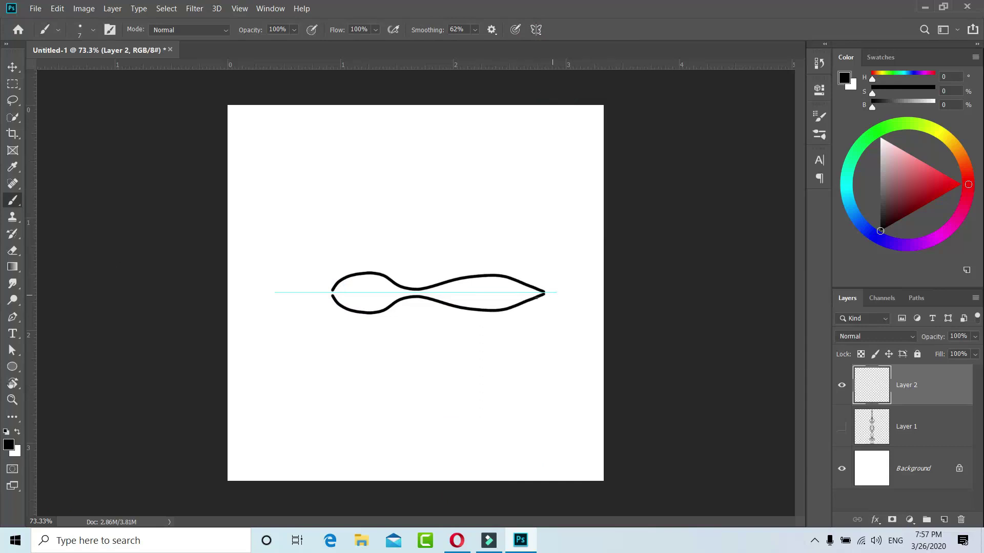
left_click_drag(514, 293, 424, 292)
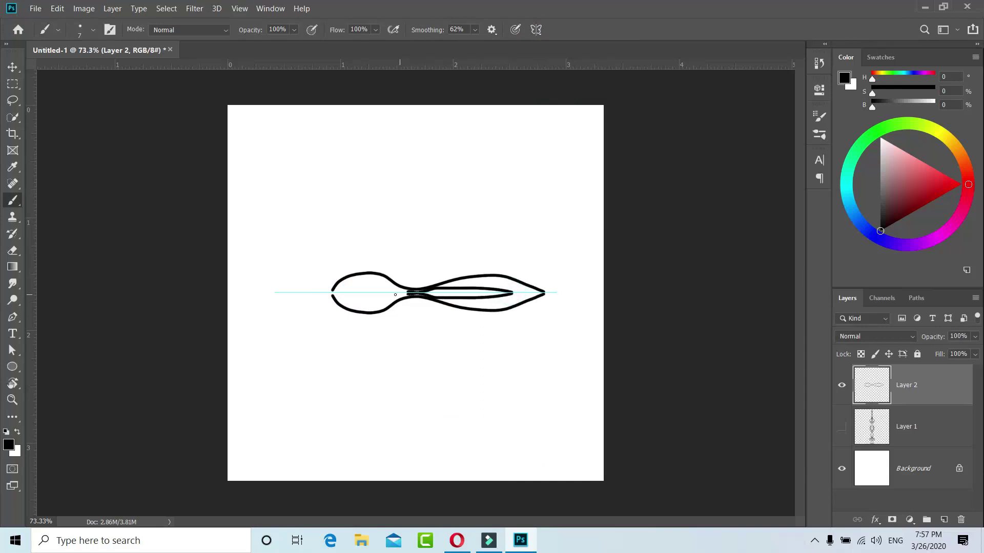
left_click_drag(367, 288, 341, 282)
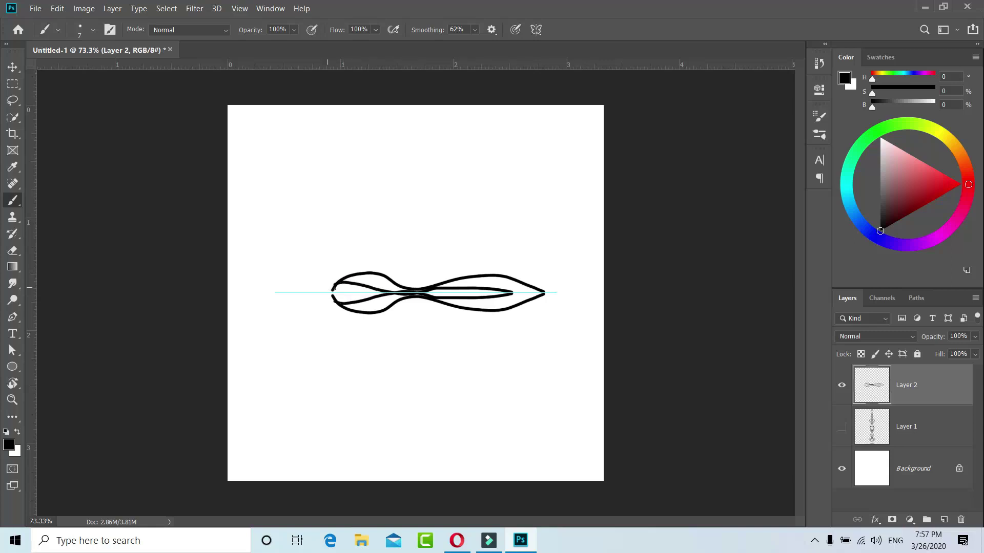
mouse_move(512, 293)
left_mouse_down()
mouse_move(541, 293)
mouse_move(494, 280)
mouse_move(507, 293)
mouse_move(474, 285)
mouse_move(482, 290)
left_mouse_up()
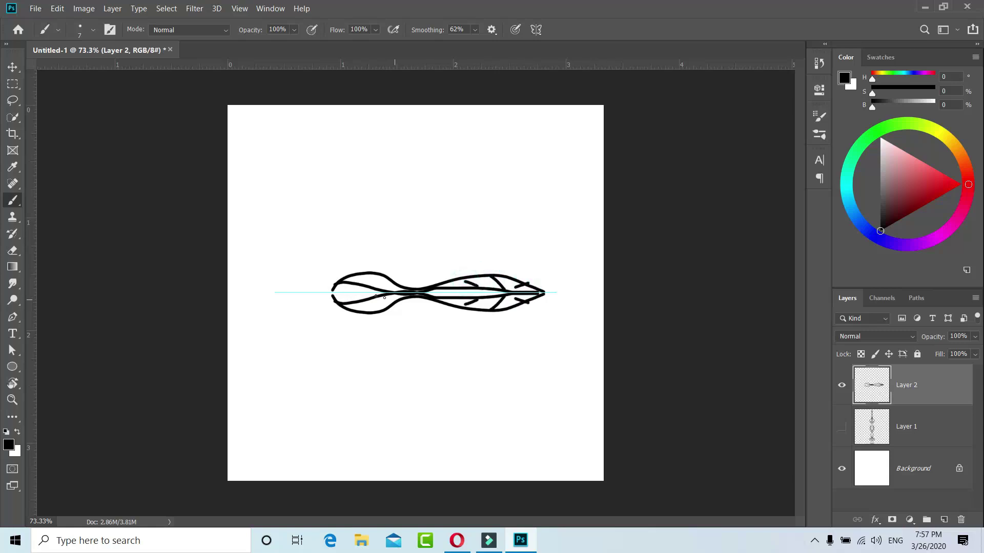
left_click_drag(373, 283, 378, 280)
left_click_drag(334, 288, 353, 295)
scroll(392, 308, "up", 3)
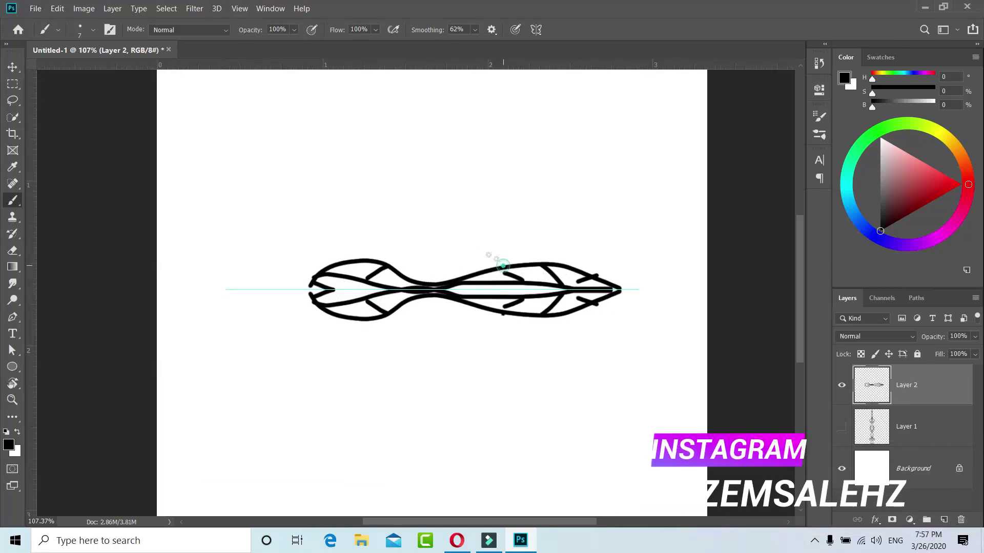
left_click_drag(503, 265, 345, 264)
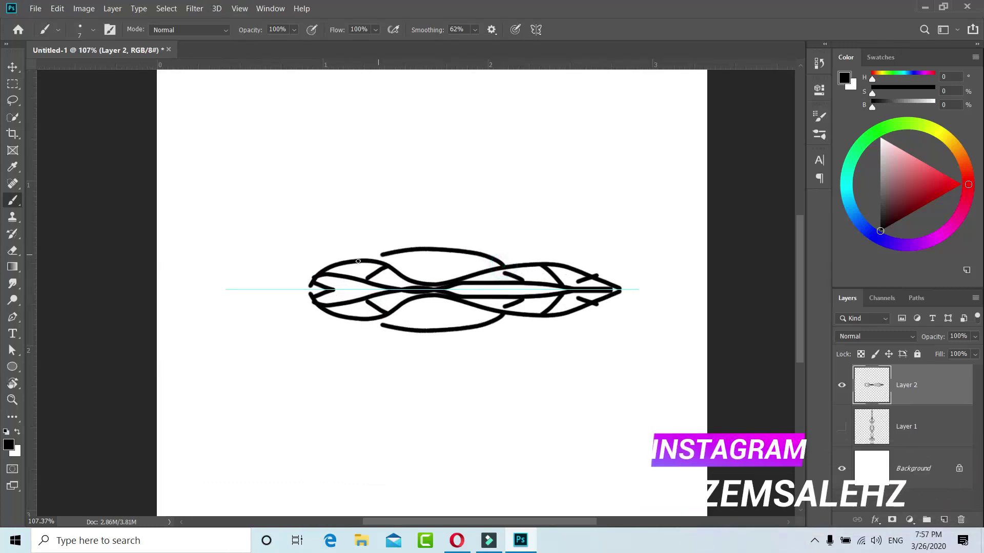
scroll(517, 309, "down", 2)
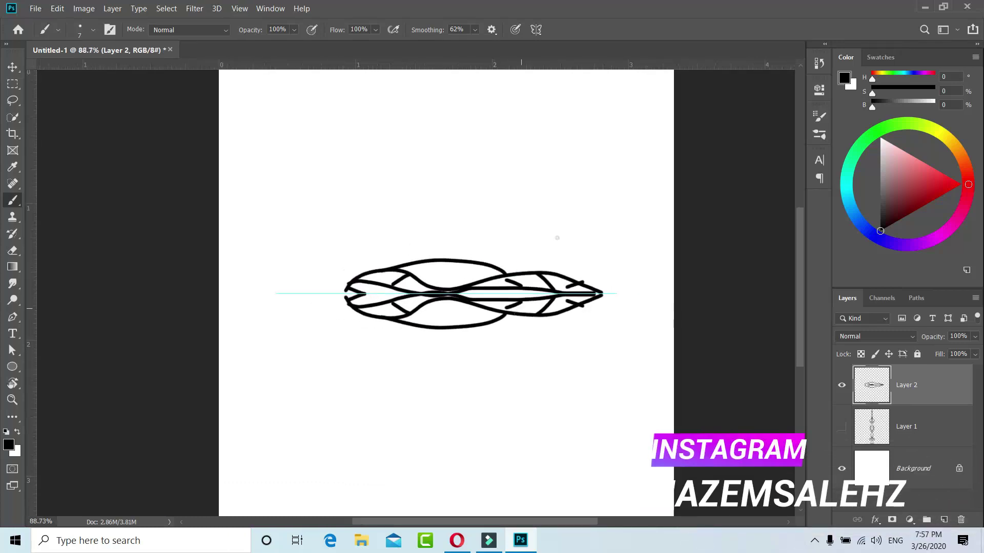
- Hide Layer 2 and switch the brush symmetry to Dual Axis
left_click(842, 385)
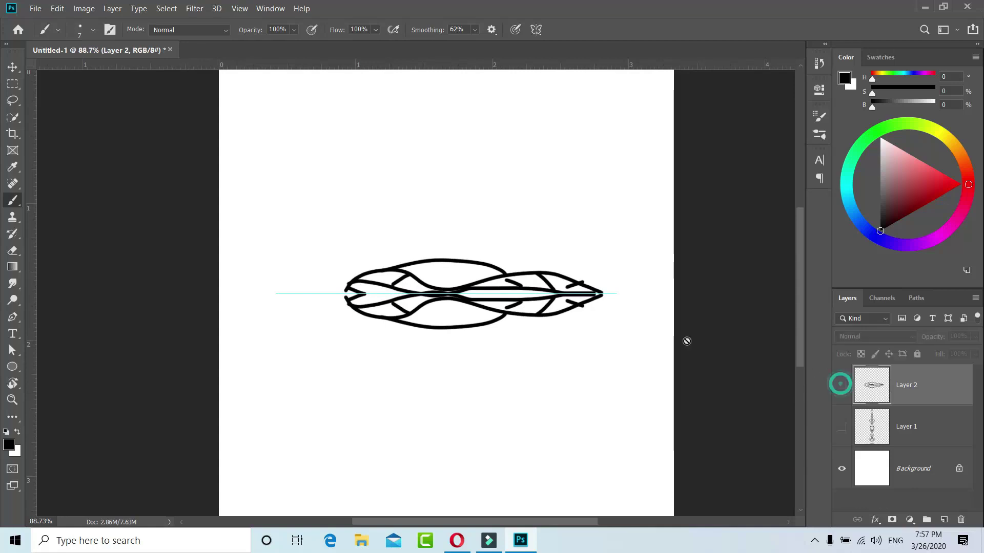
left_click(536, 29)
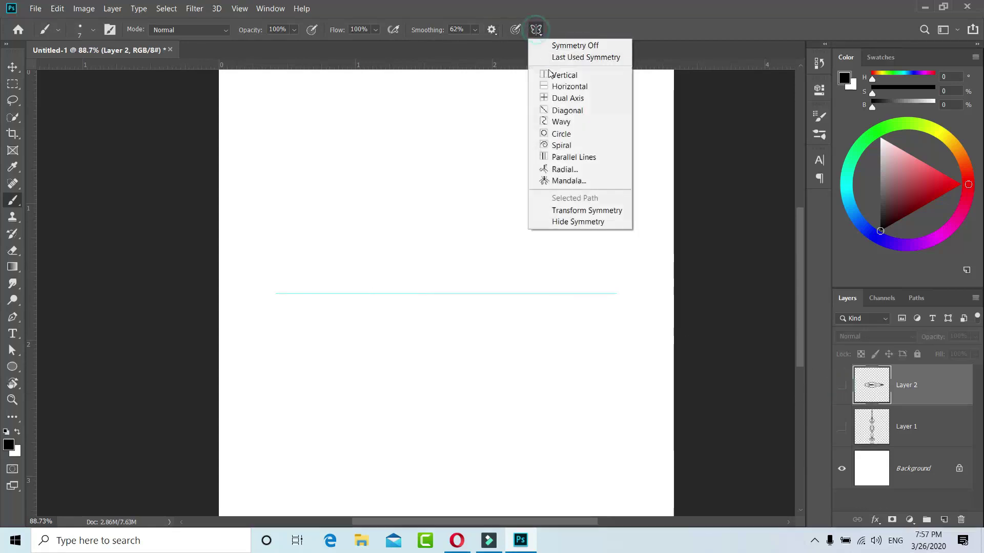
left_click(590, 100)
left_click(539, 29)
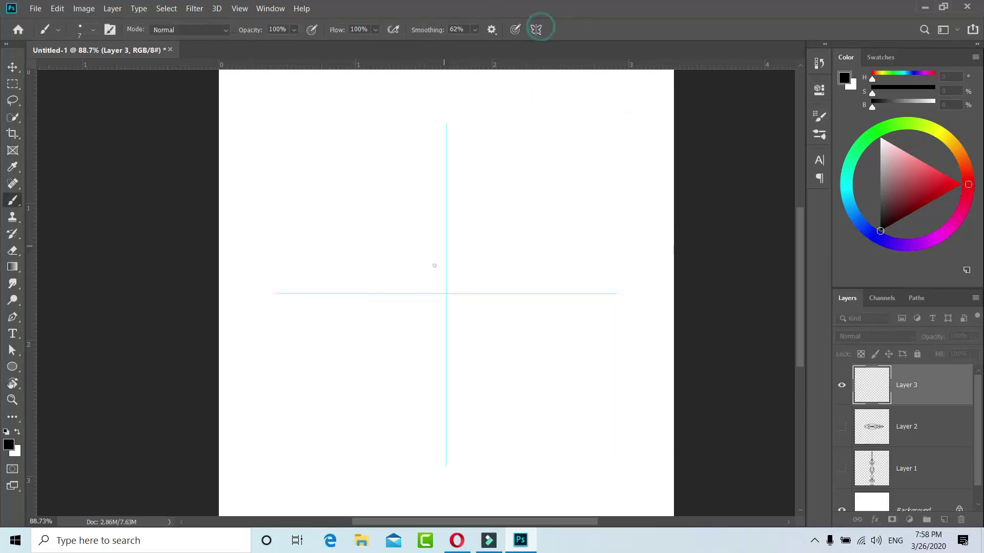
- Draw a mirrored four-pointed star around a small central circle, enclosed in a rounded outline
left_click_drag(445, 279, 461, 295)
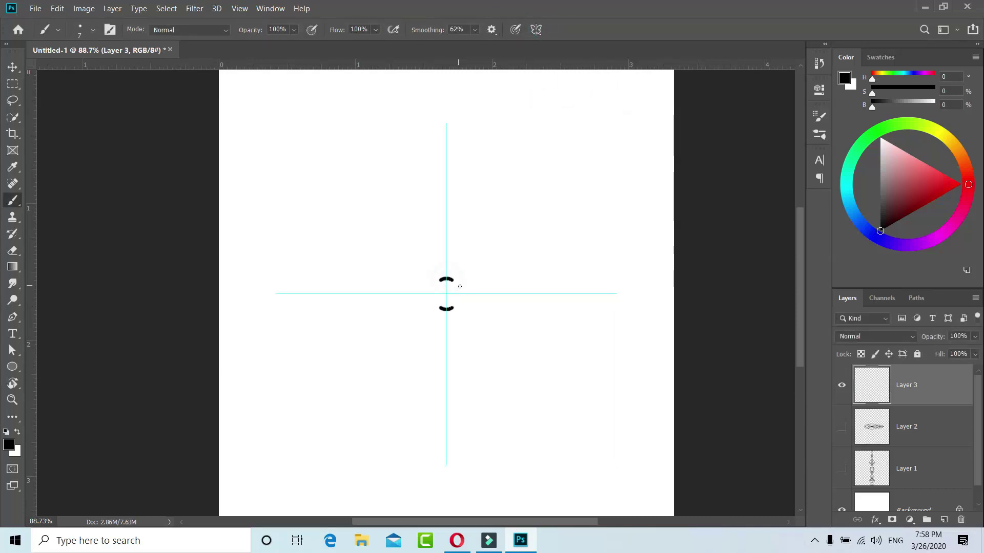
left_click_drag(478, 294, 443, 215)
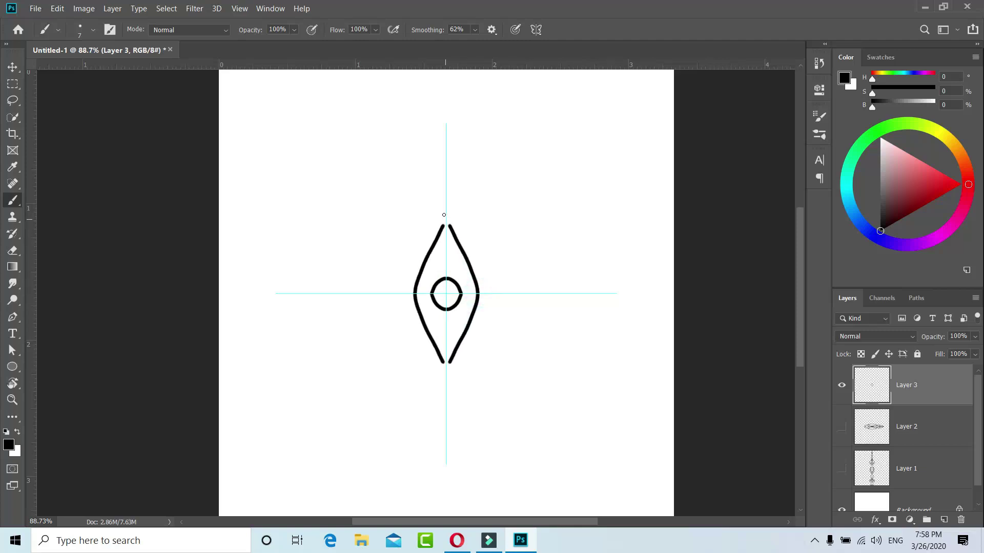
left_click_drag(468, 258, 556, 300)
left_click_drag(495, 270, 444, 177)
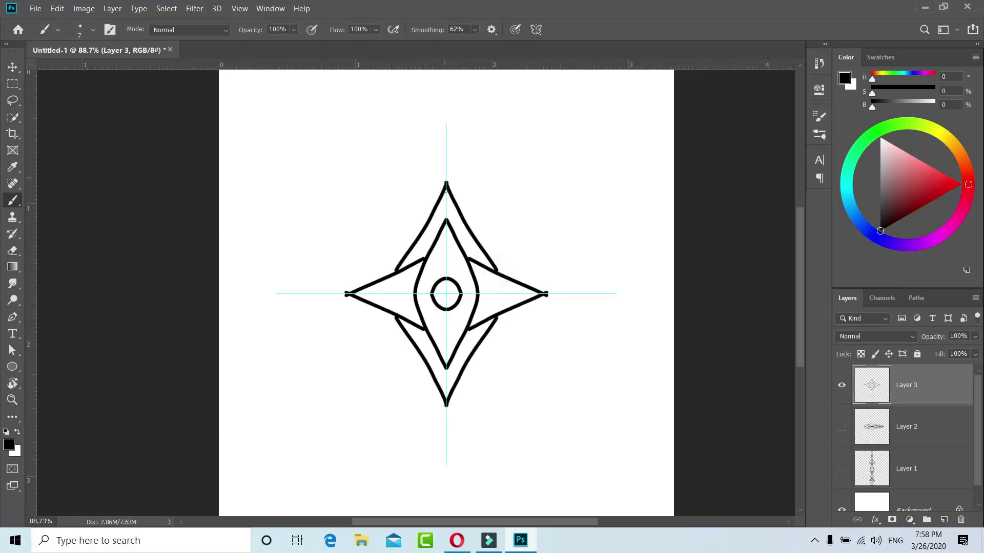
left_click_drag(434, 201, 306, 297)
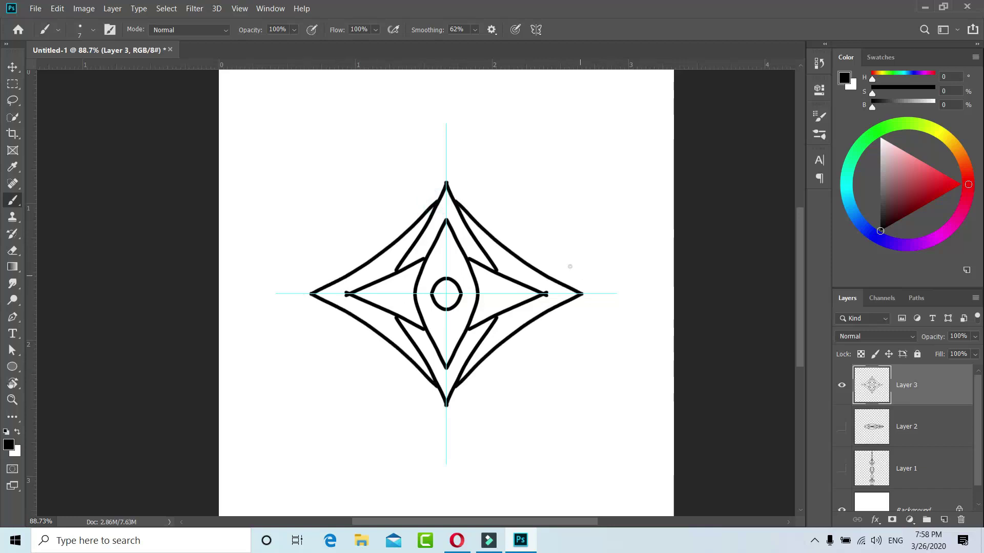
left_click_drag(513, 251, 446, 120)
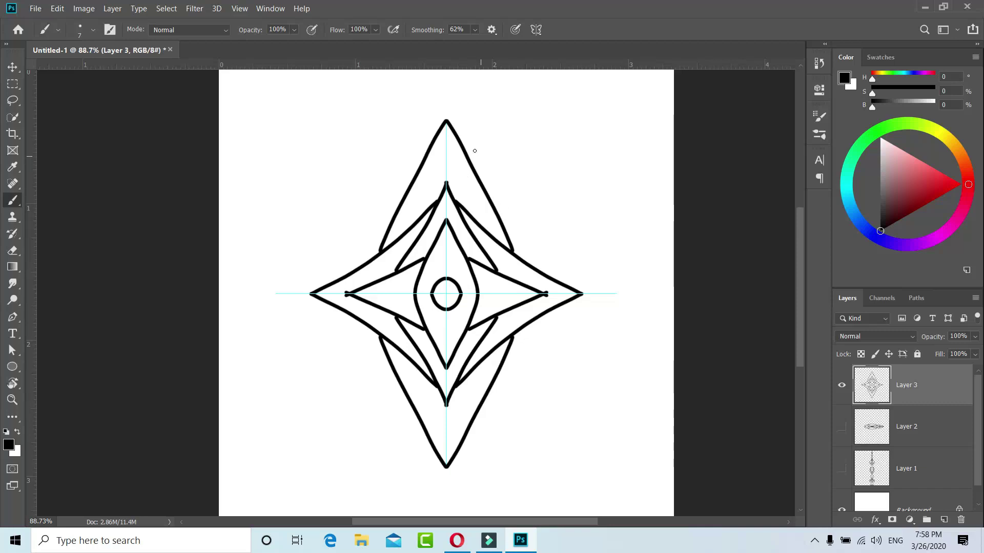
mouse_move(463, 140)
left_mouse_down()
mouse_move(527, 159)
mouse_move(570, 290)
left_mouse_up()
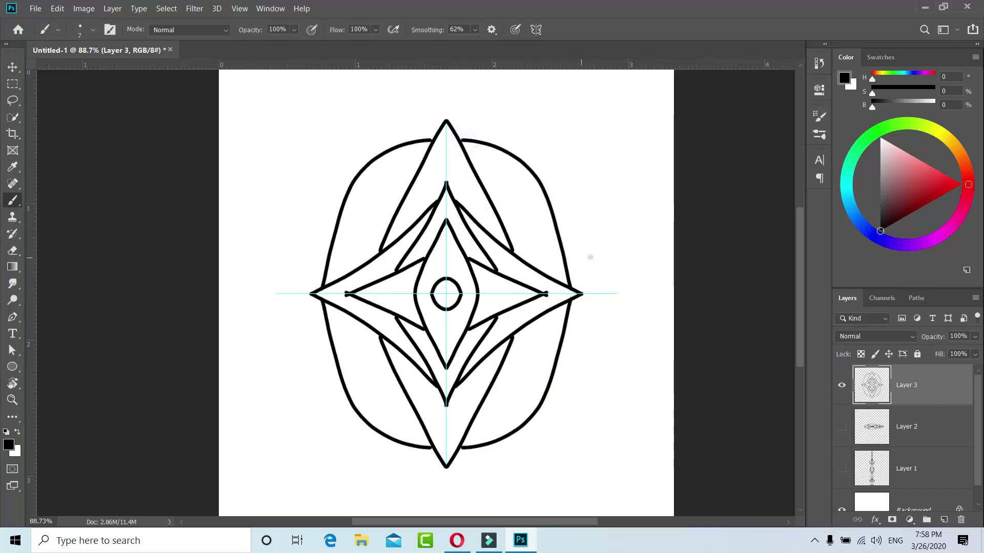
- Hide Layer 3, add a new layer, and set a 10-segment Mandala symmetry scaled to about 131%
left_click(843, 391)
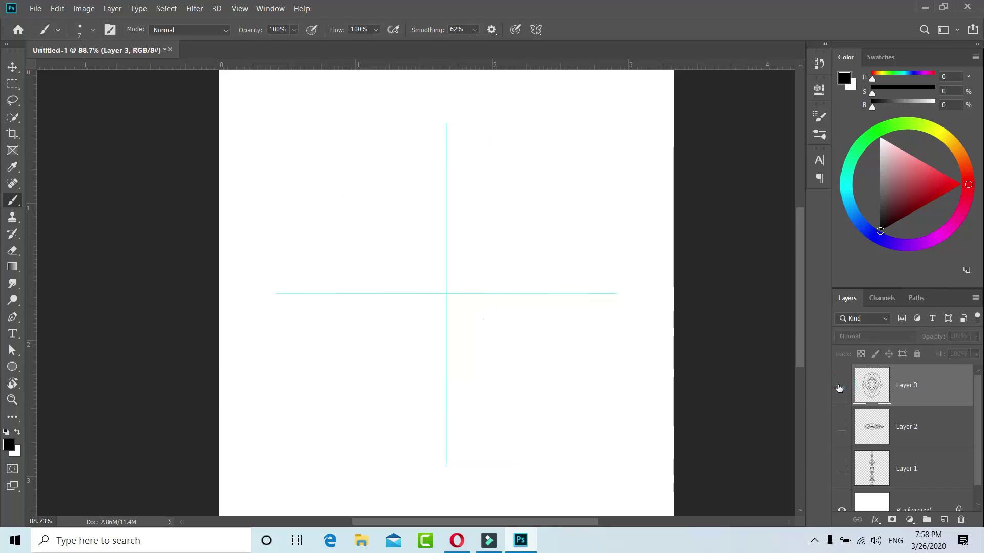
left_click(944, 519)
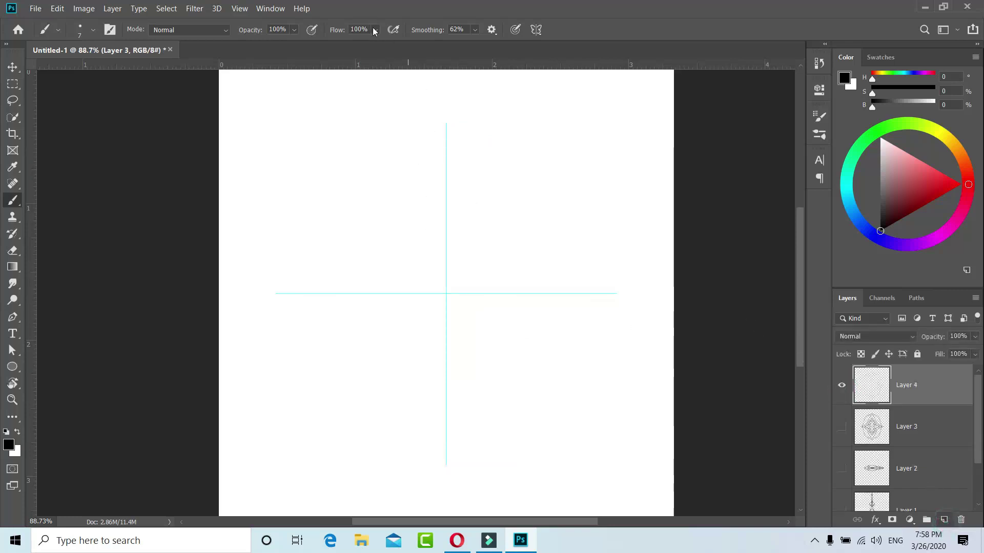
left_click(536, 29)
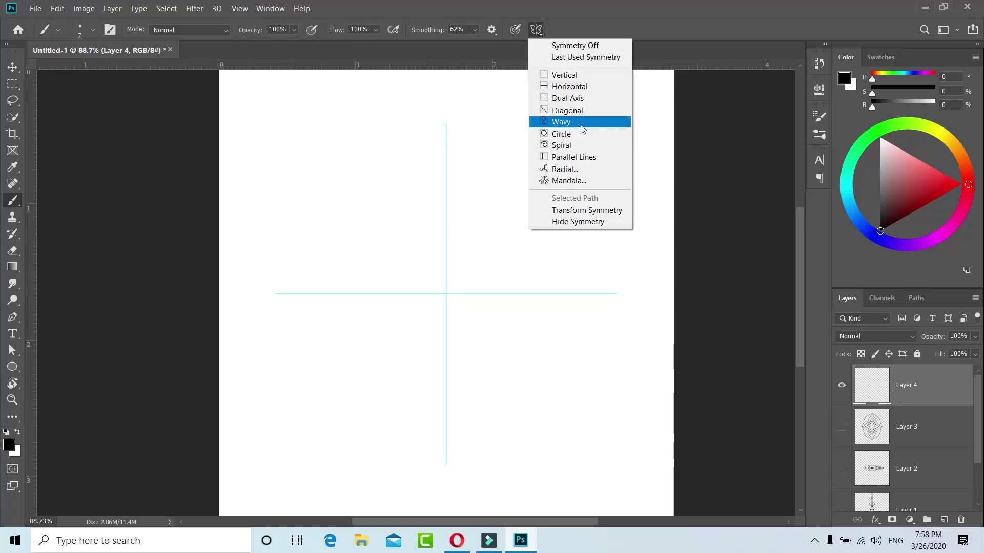
left_click(568, 181)
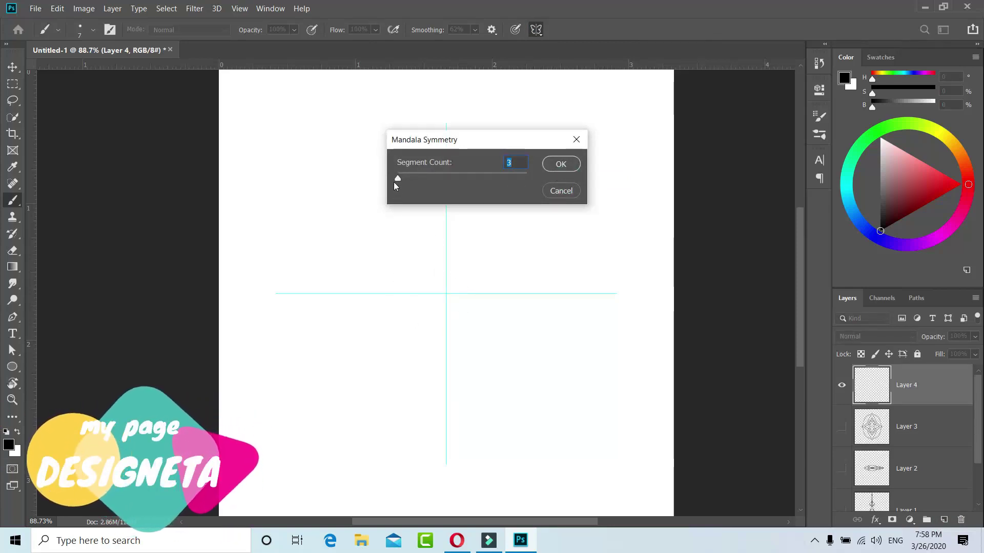
left_click_drag(398, 177, 527, 179)
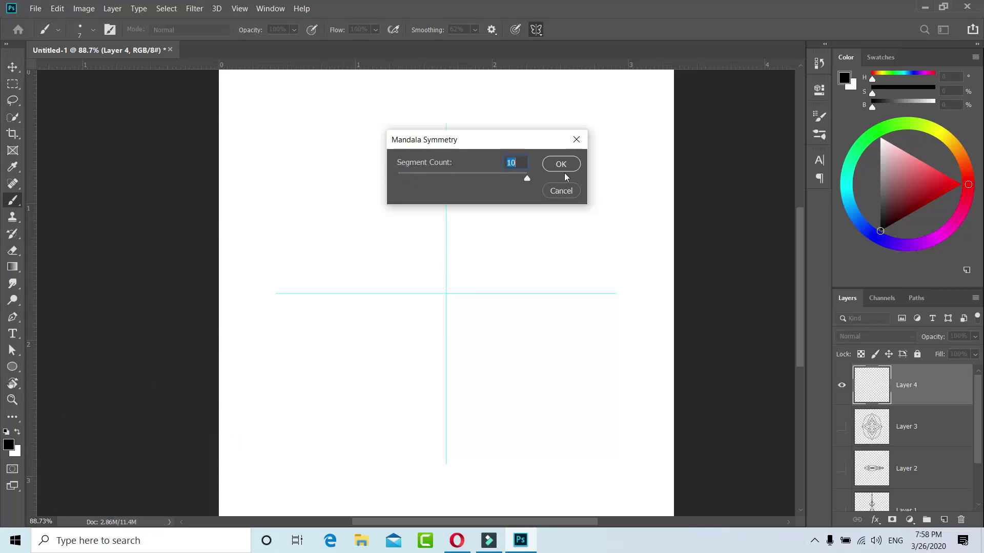
left_click(561, 164)
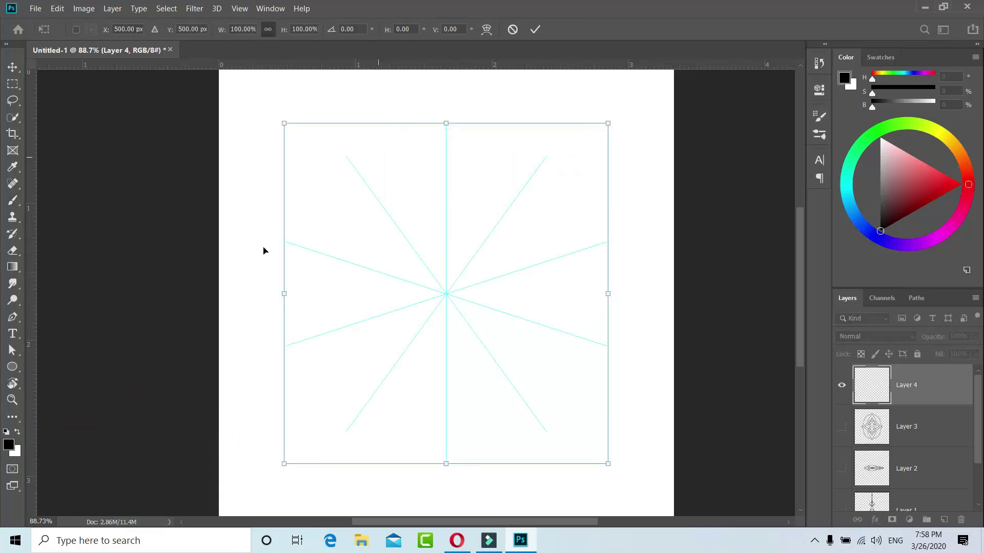
left_click_drag(608, 122, 673, 76)
left_click(535, 29)
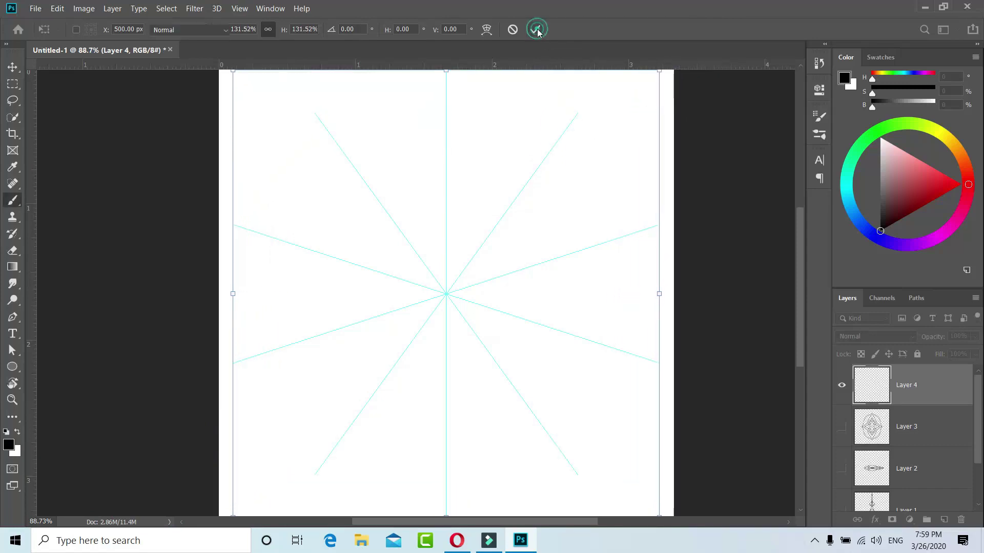
- Paint a ring at the mandala centre with radial spikes reshaped into interlaced loops
scroll(474, 258, "up", 2)
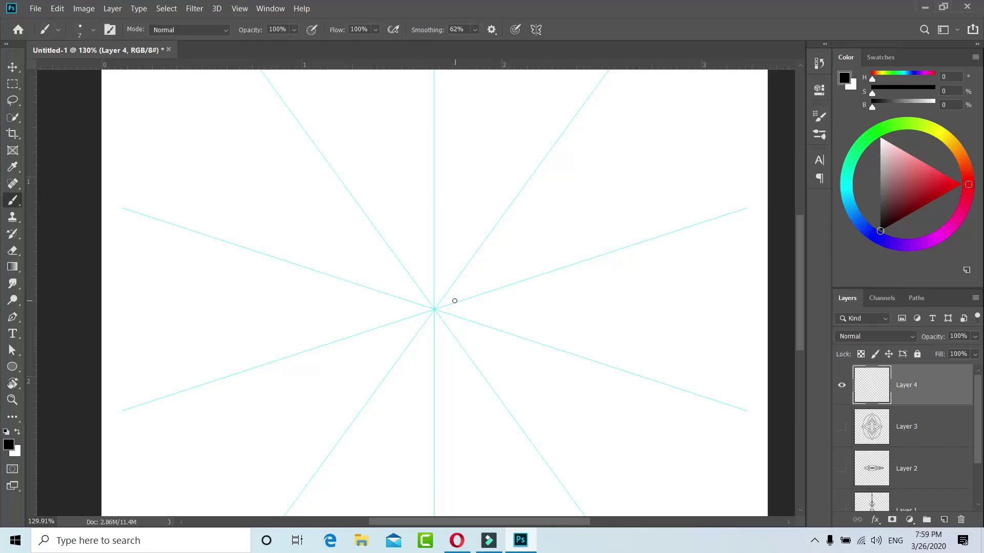
left_click_drag(435, 288, 444, 290)
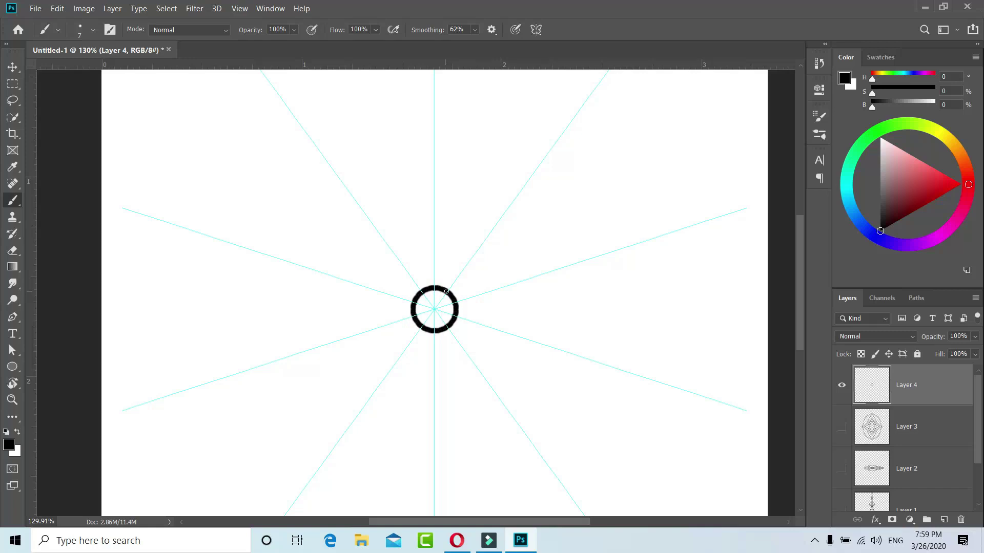
left_click_drag(444, 287, 435, 267)
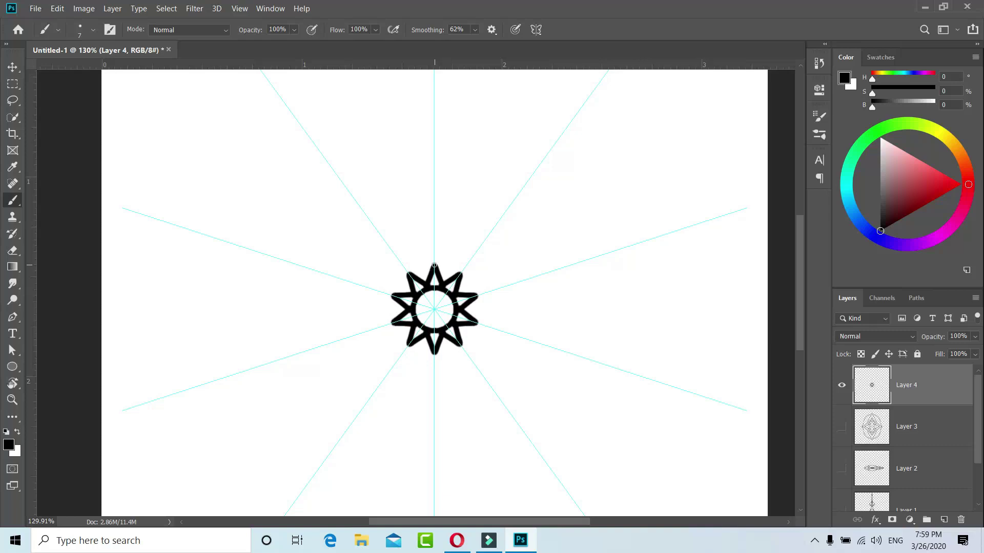
left_click_drag(450, 276, 436, 264)
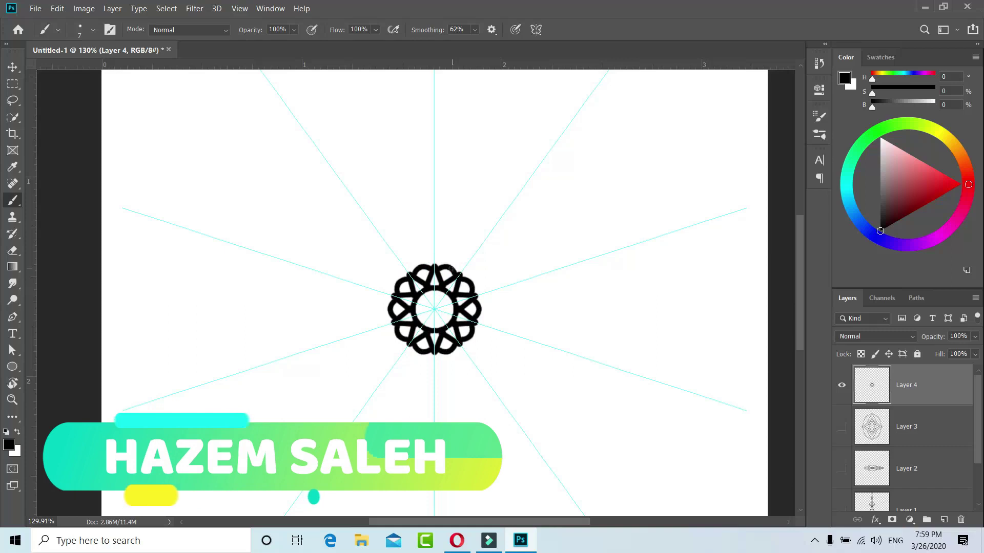
scroll(444, 250, "up", 1)
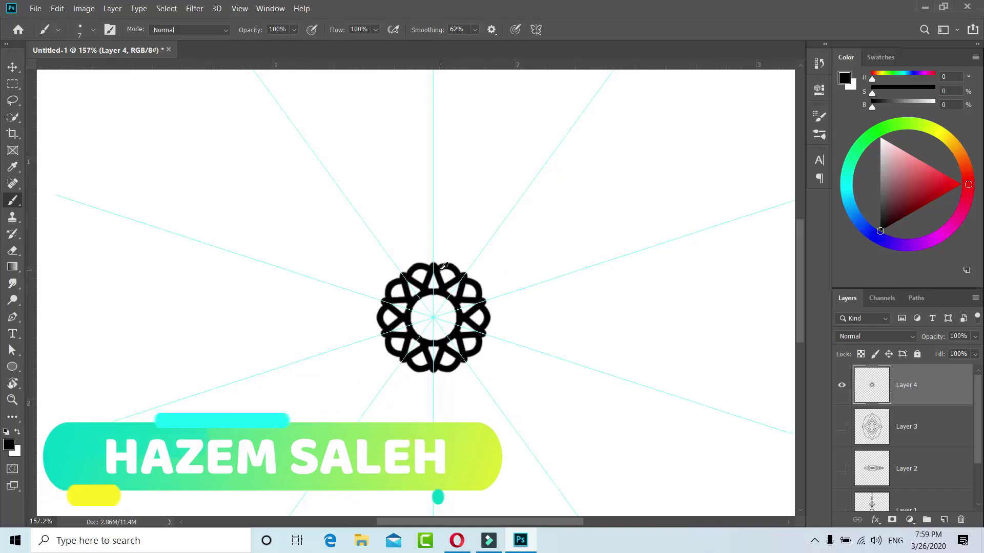
scroll(443, 266, "up", 1)
- Add star points with teardrops, large pointed petals and thin vein lines, undoing the extra veins
left_click_drag(454, 256, 430, 202)
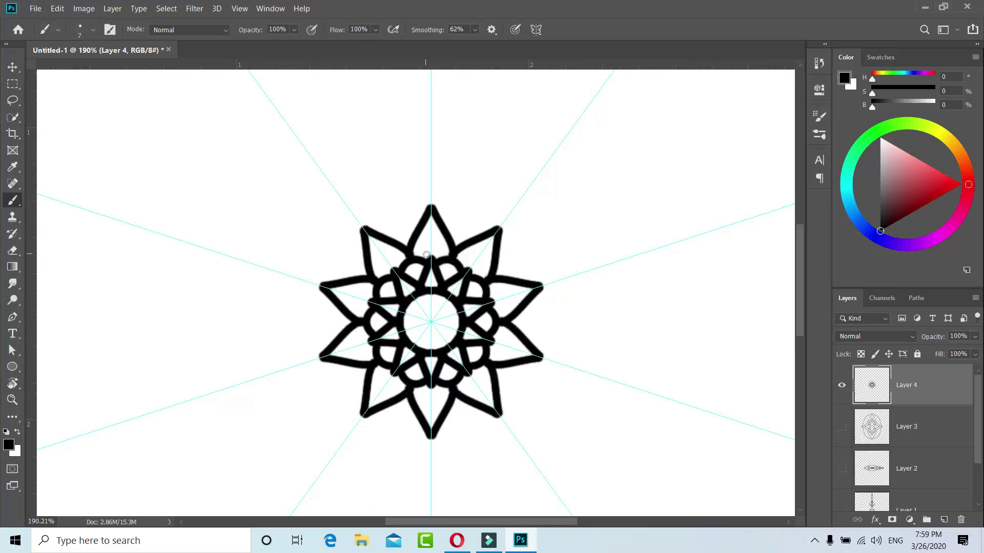
mouse_move(431, 239)
left_mouse_down()
mouse_move(439, 265)
mouse_move(429, 245)
left_mouse_up()
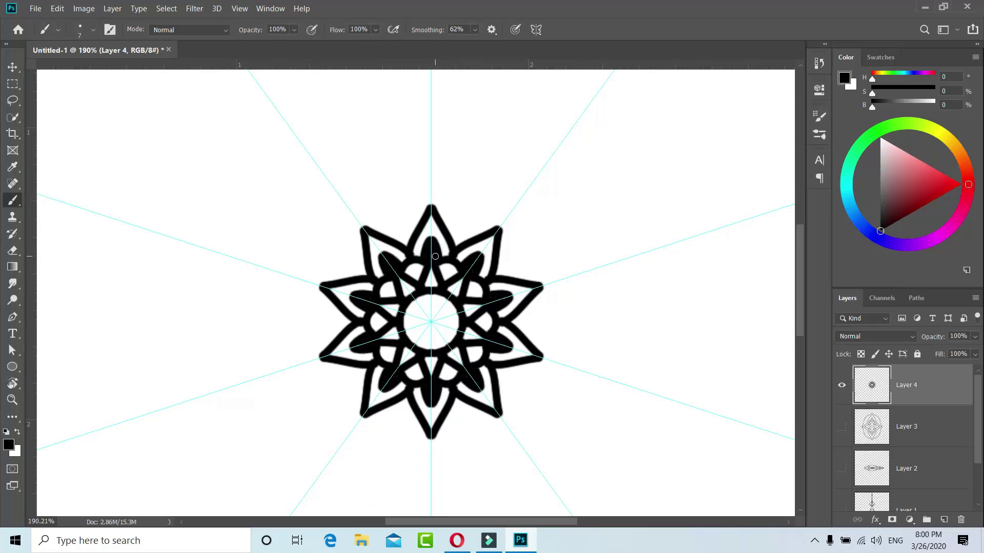
scroll(438, 255, "up", 2)
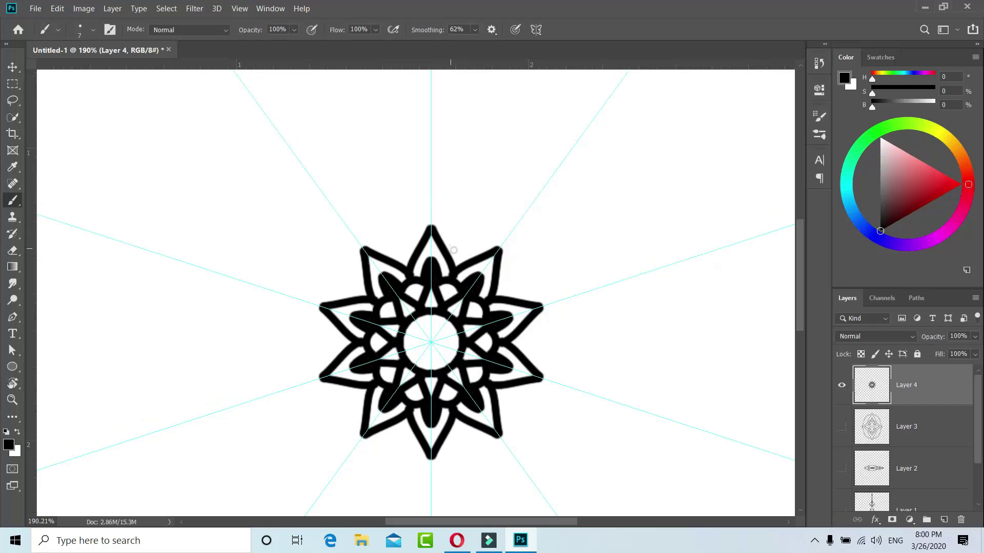
mouse_move(488, 253)
left_mouse_down()
mouse_move(477, 181)
mouse_move(430, 112)
left_mouse_up()
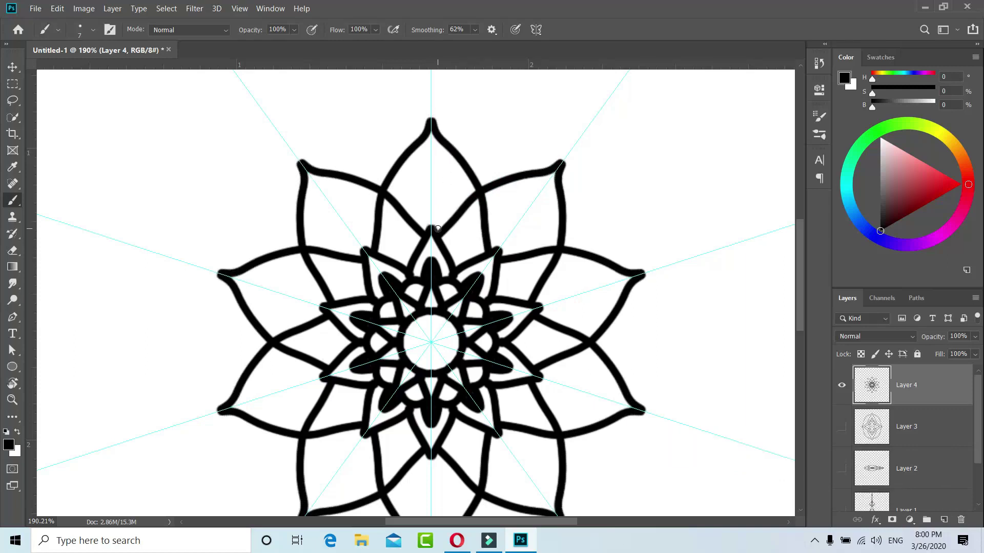
left_click_drag(438, 229, 454, 182)
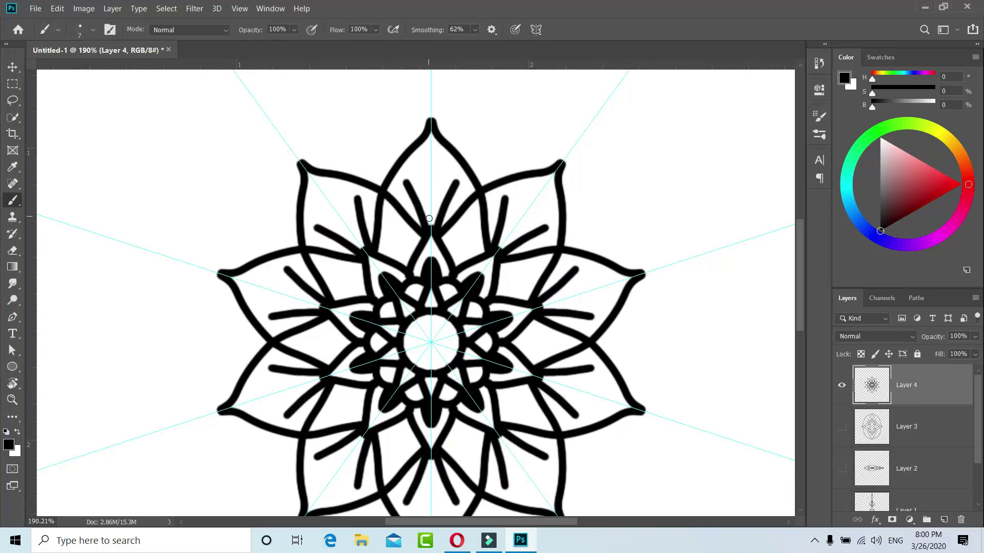
left_click_drag(432, 224, 444, 173)
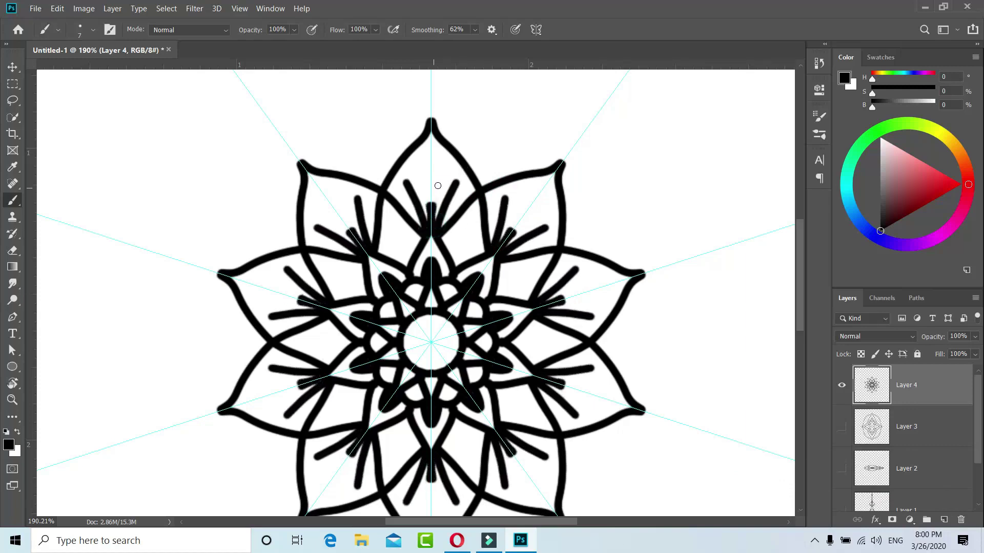
key("ctrl+z")
key("ctrl+z")
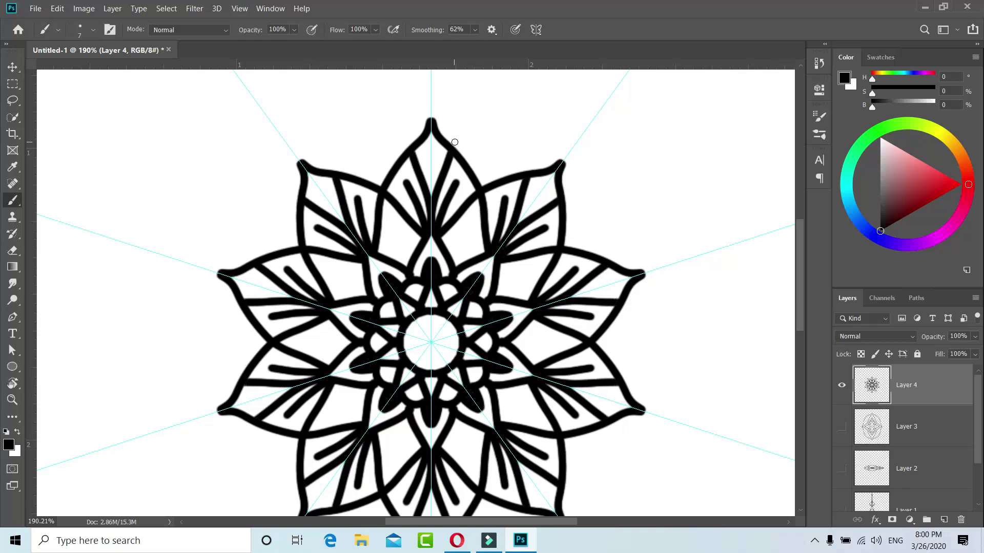
- Draw rounded outer petals between the pointed petals, redoing the outline until it fits
scroll(473, 260, "up", 1)
scroll(472, 260, "up", 1)
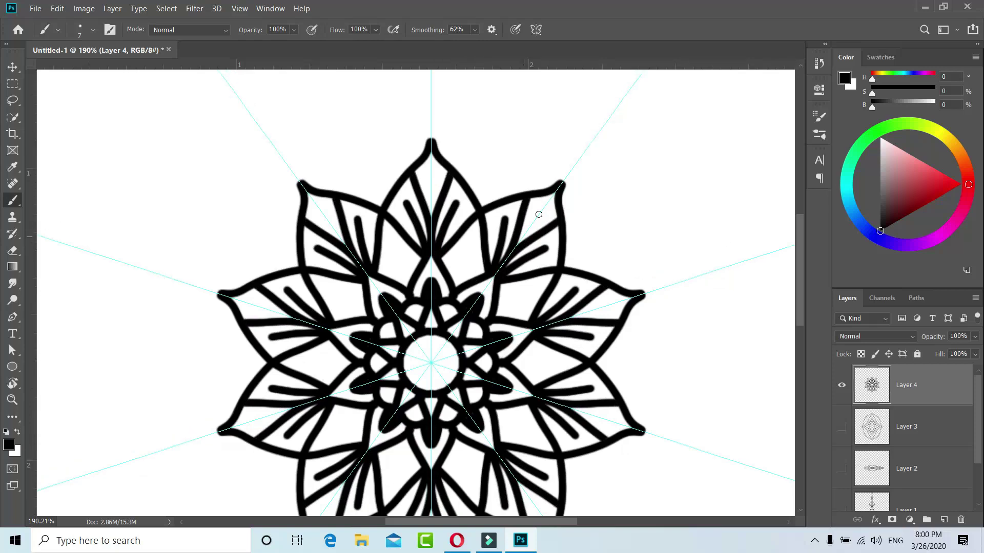
mouse_move(545, 190)
left_mouse_down()
mouse_move(483, 128)
mouse_move(485, 136)
left_mouse_up()
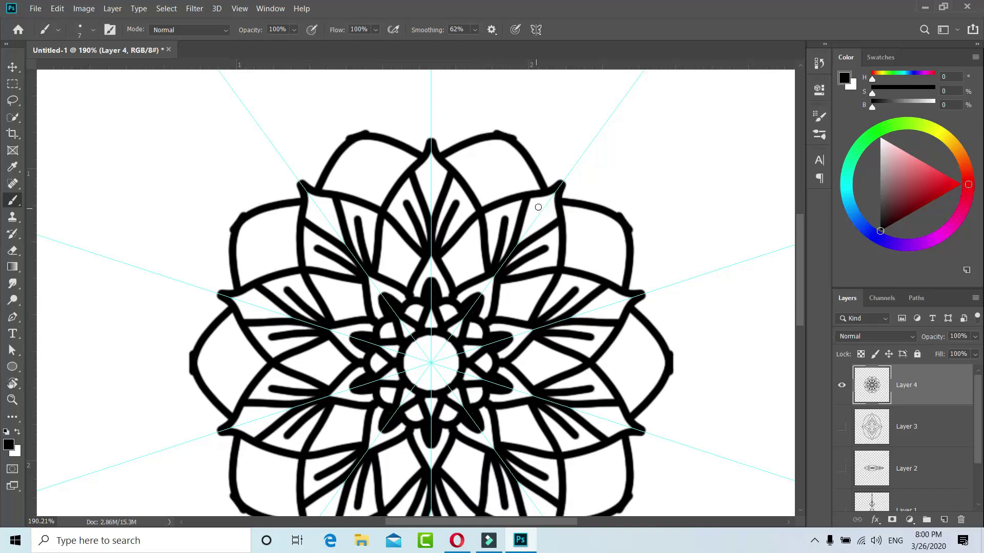
key("ctrl+z")
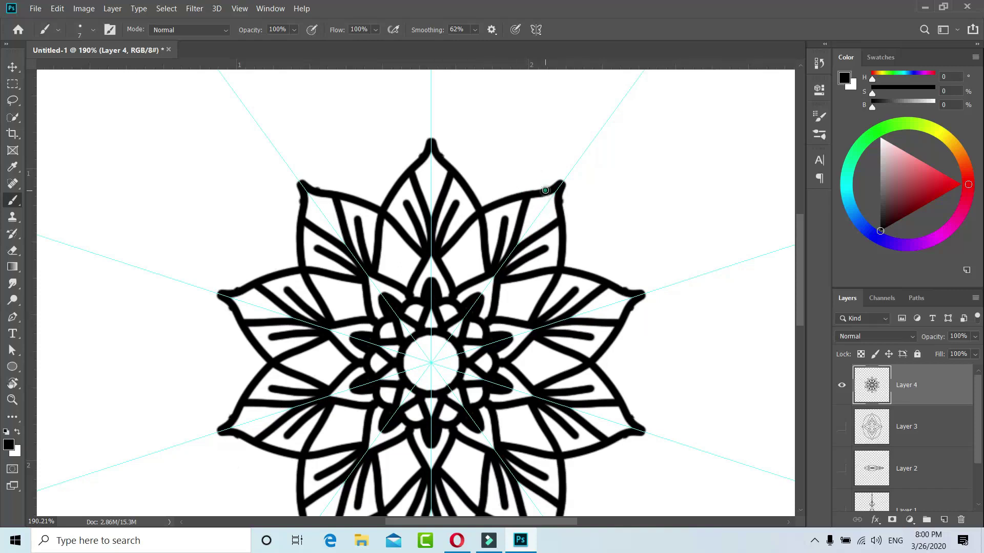
left_click_drag(545, 190, 484, 144)
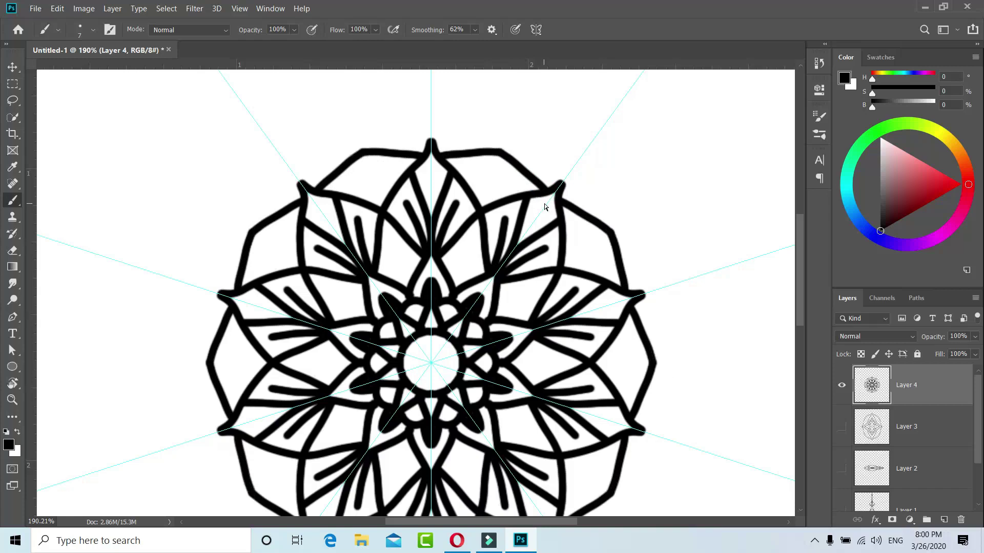
key("ctrl+z")
mouse_move(542, 193)
left_mouse_down()
mouse_move(516, 141)
mouse_move(439, 150)
left_mouse_up()
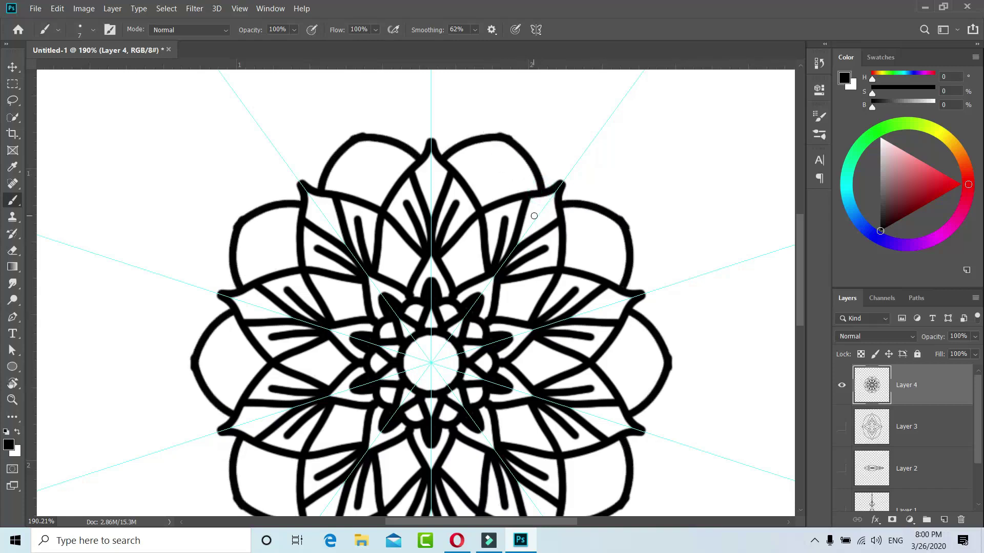
- Add inner arcs in the rounded petals and fill the crescents solid black
scroll(543, 207, "up", 1)
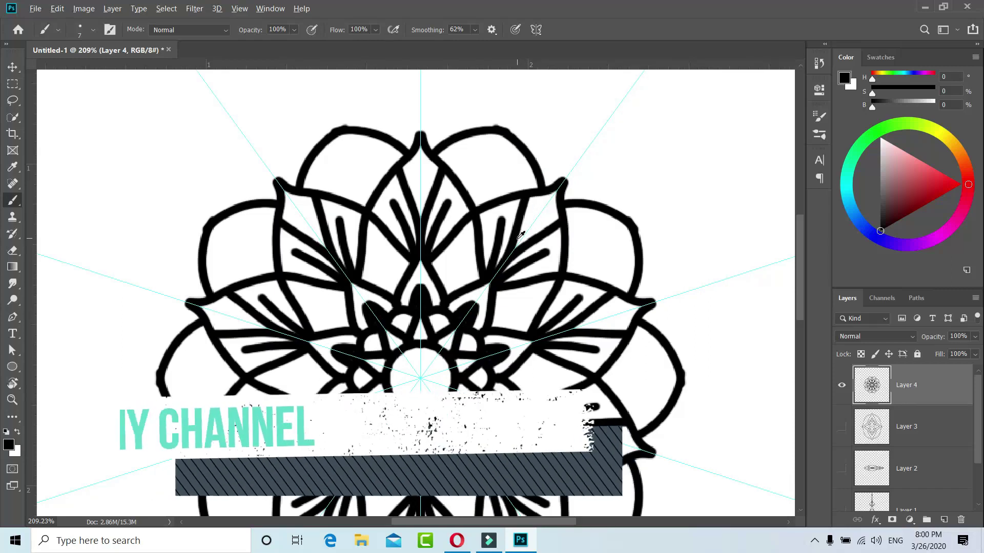
left_click_drag(496, 196, 475, 183)
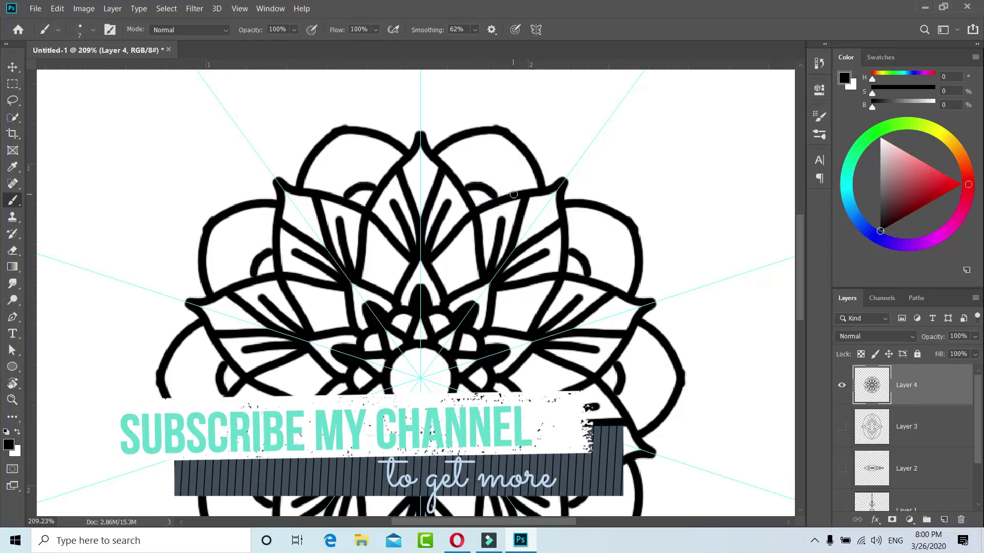
left_click_drag(512, 193, 477, 164)
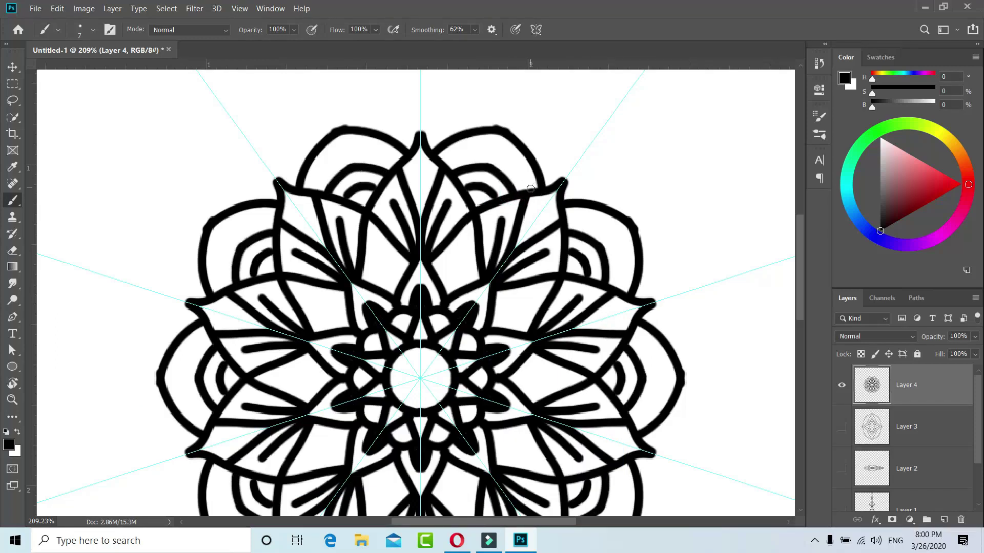
mouse_move(528, 190)
left_mouse_down()
mouse_move(500, 149)
mouse_move(476, 139)
left_mouse_up()
mouse_move(497, 197)
left_mouse_down()
mouse_move(477, 192)
mouse_move(473, 204)
left_mouse_up()
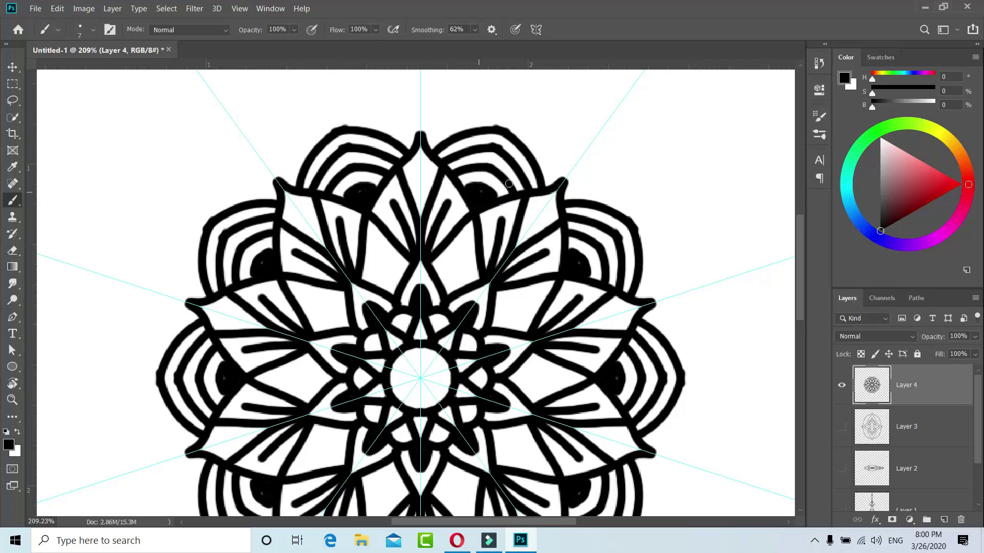
mouse_move(518, 193)
left_mouse_down()
mouse_move(498, 156)
mouse_move(482, 153)
mouse_move(500, 165)
mouse_move(450, 164)
left_mouse_up()
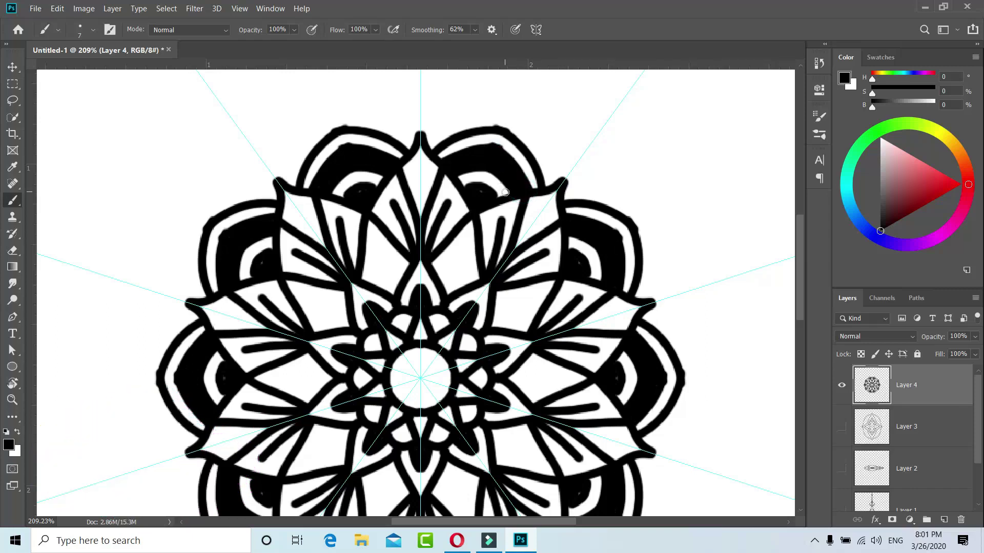
- Draw a ring of large spiky petals with inner lines and a thick centre stroke
scroll(469, 193, "up", 2)
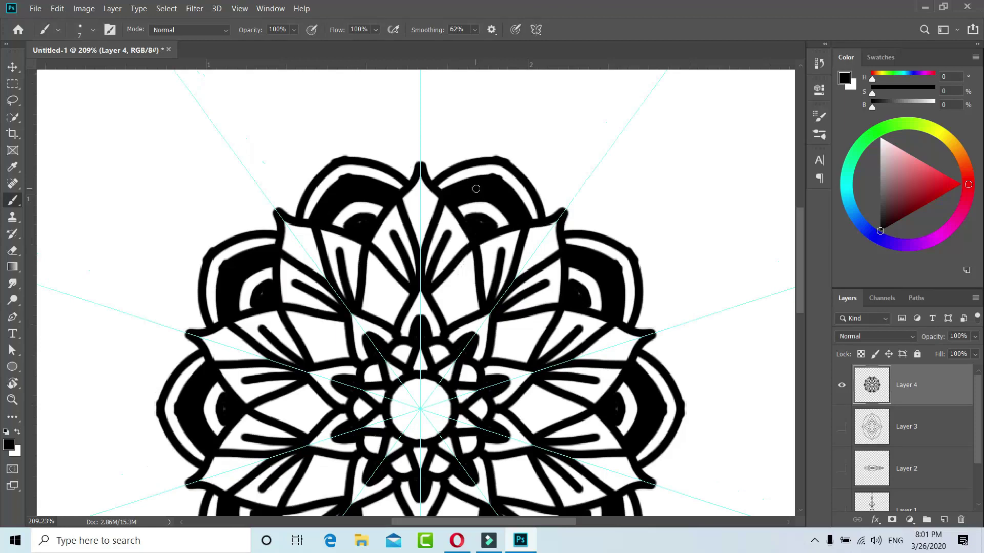
scroll(481, 194, "up", 2)
mouse_move(500, 223)
left_mouse_down()
mouse_move(441, 152)
mouse_move(421, 88)
left_mouse_up()
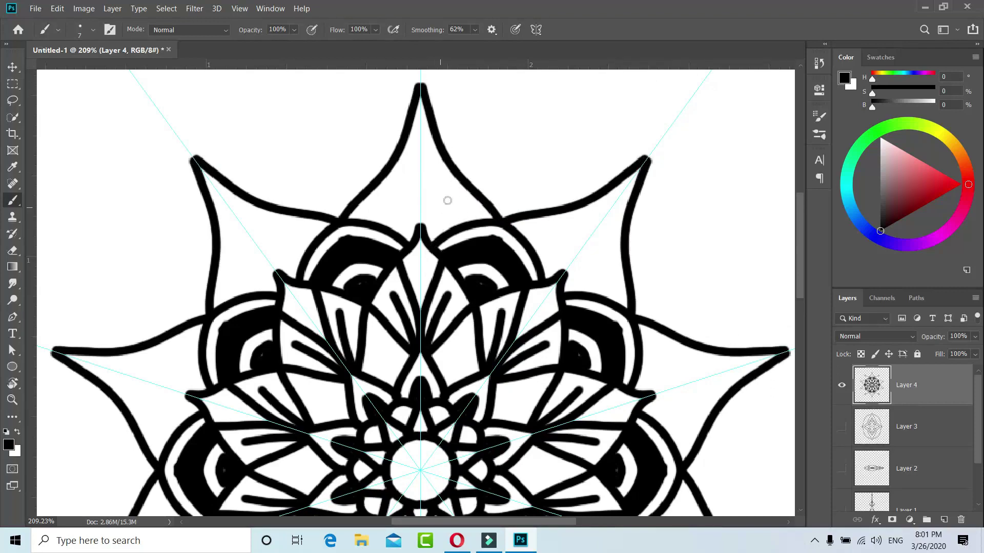
scroll(444, 225, "up", 2)
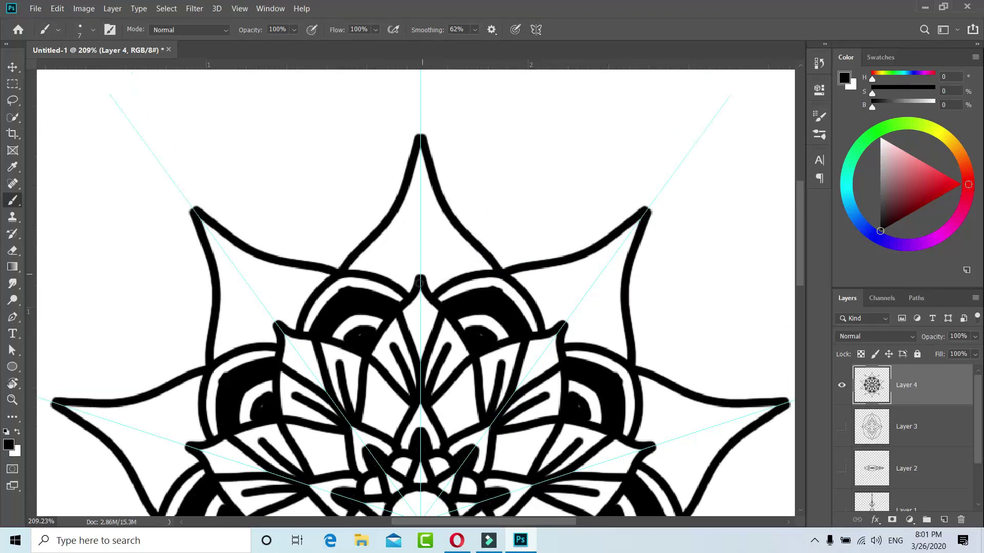
left_click_drag(467, 240, 449, 274)
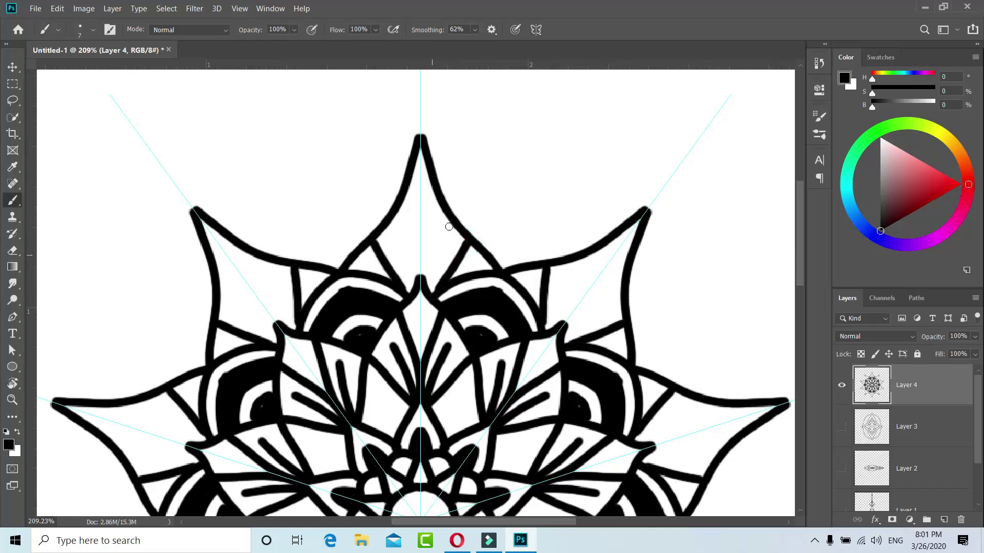
left_click_drag(449, 214, 420, 288)
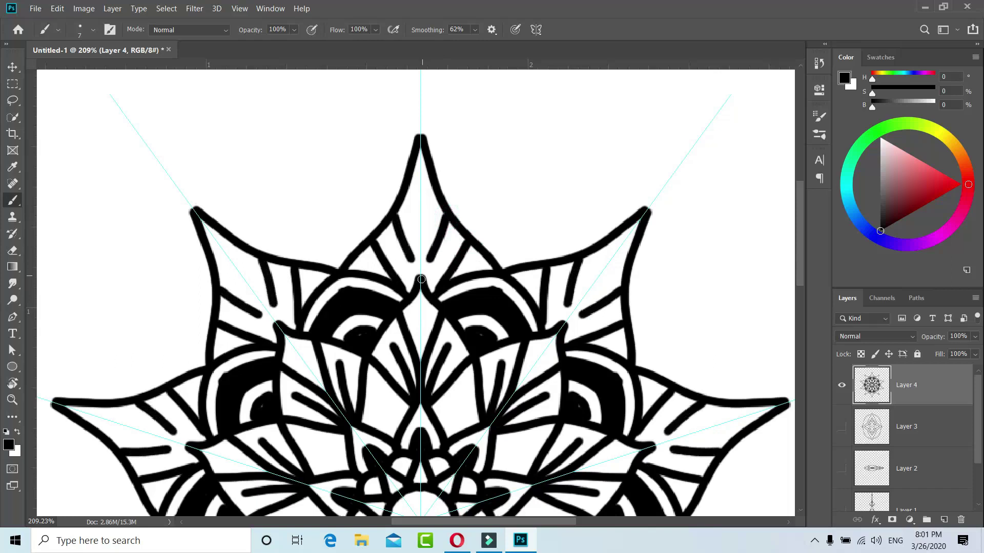
left_click_drag(419, 273, 421, 134)
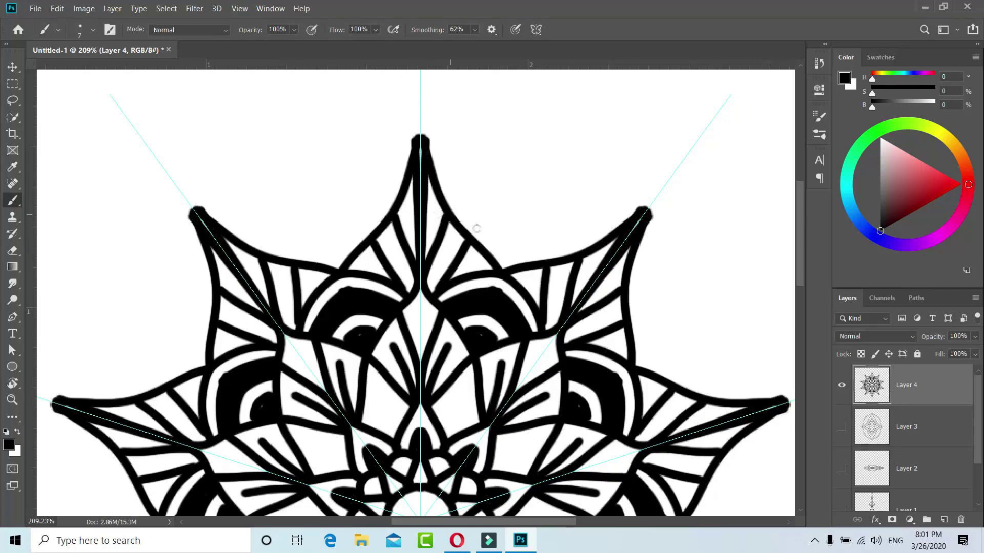
- Draw broad pointed petal outlines behind the spike tips, undoing one stray stroke
scroll(476, 229, "down", 1)
scroll(482, 231, "down", 1)
scroll(487, 234, "down", 1)
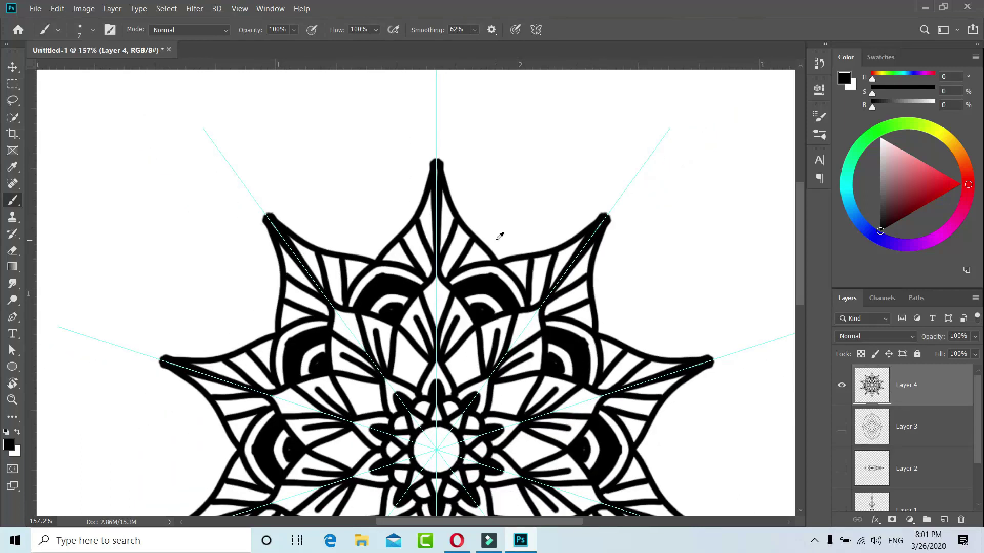
scroll(500, 236, "up", 2)
scroll(463, 311, "up", 1)
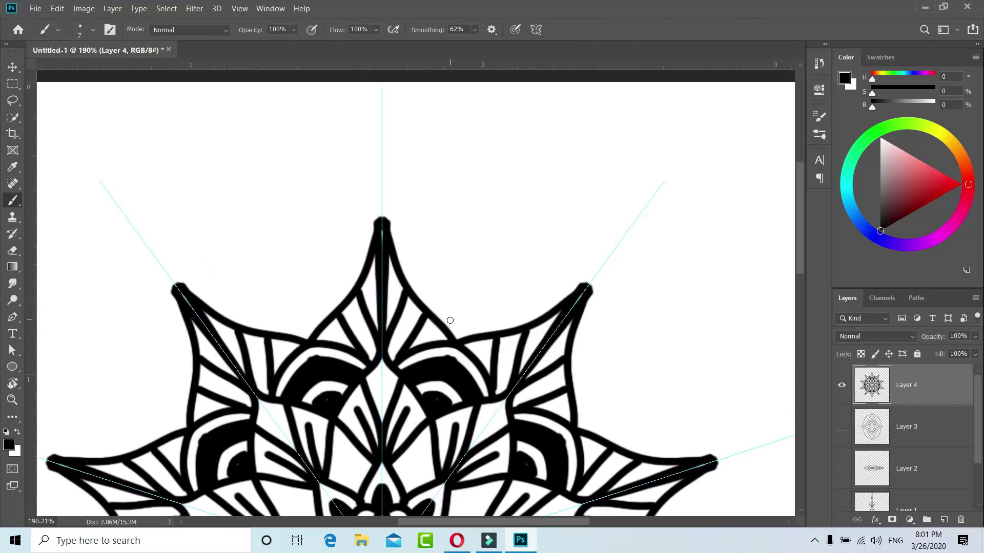
left_click_drag(477, 335, 476, 286)
mouse_move(469, 274)
left_mouse_down()
mouse_move(492, 323)
mouse_move(491, 346)
left_mouse_up()
key("ctrl+z")
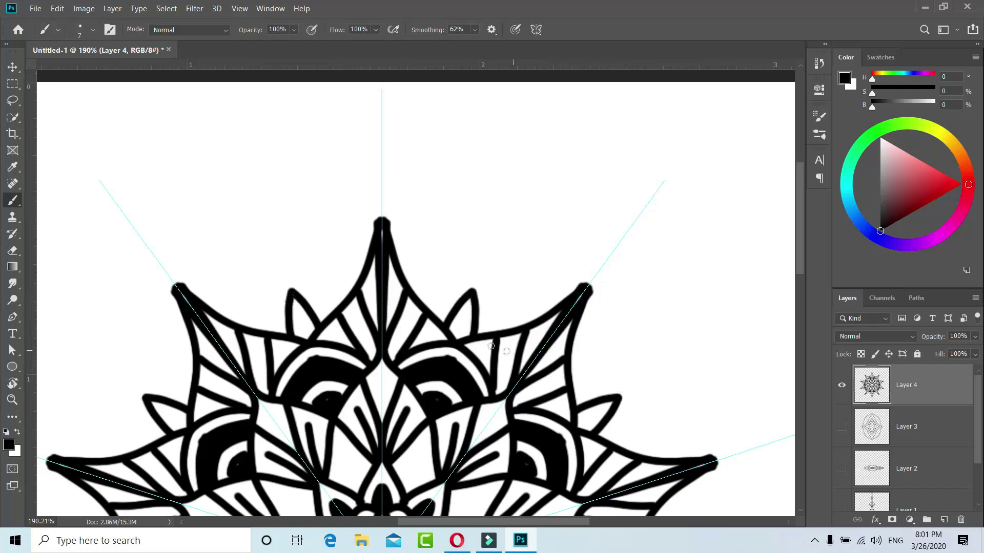
left_click_drag(493, 332, 484, 248)
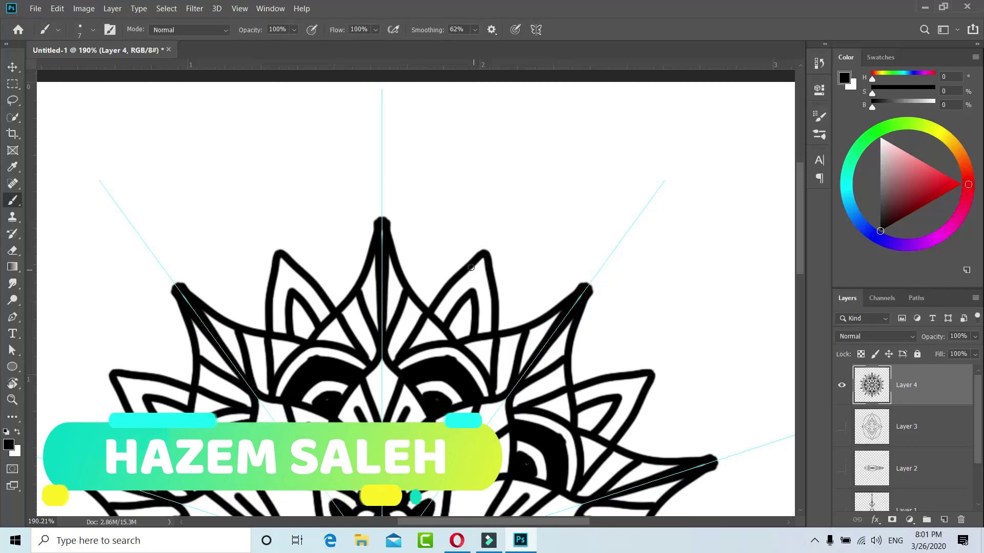
left_click_drag(457, 271, 381, 170)
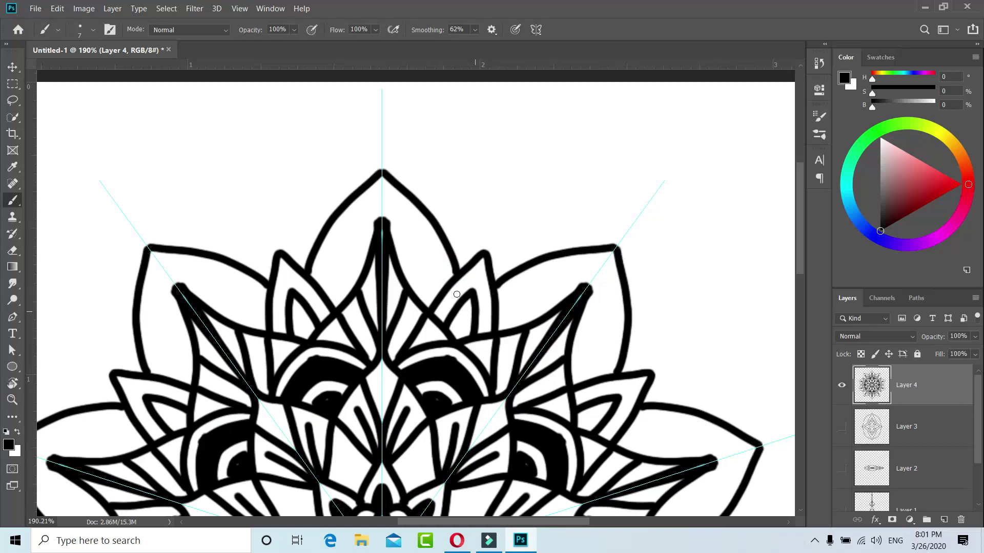
- Paint a row of dots shrinking from large to 12 px, 9 px and smaller along each outer petal
right_click(402, 205, "alt")
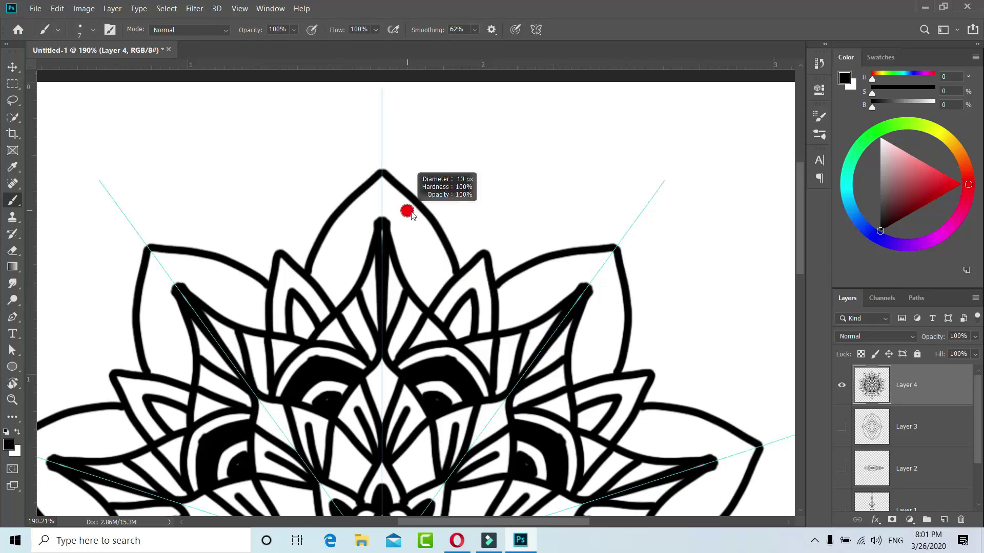
right_click(408, 215, "alt")
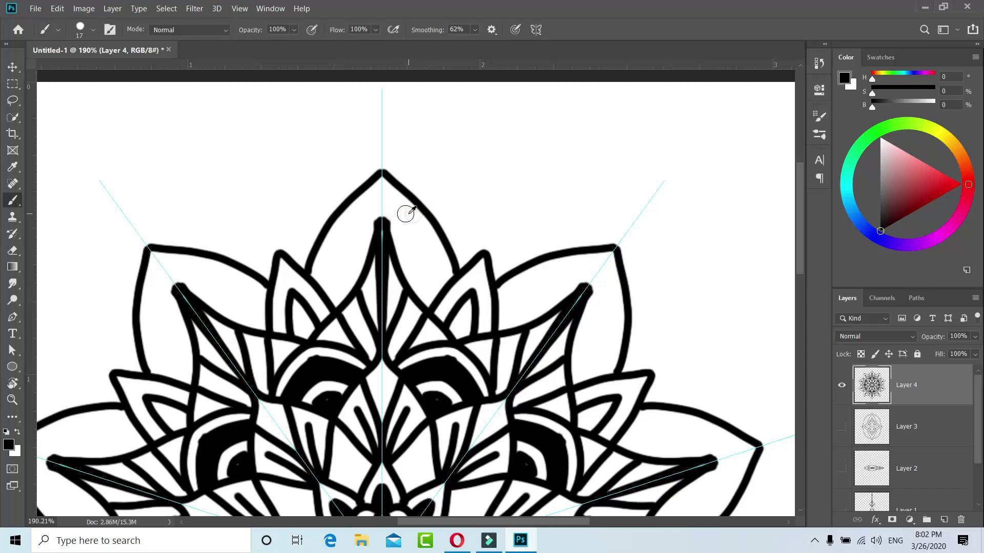
left_click(396, 206)
right_click(405, 220, "alt")
left_click(407, 221)
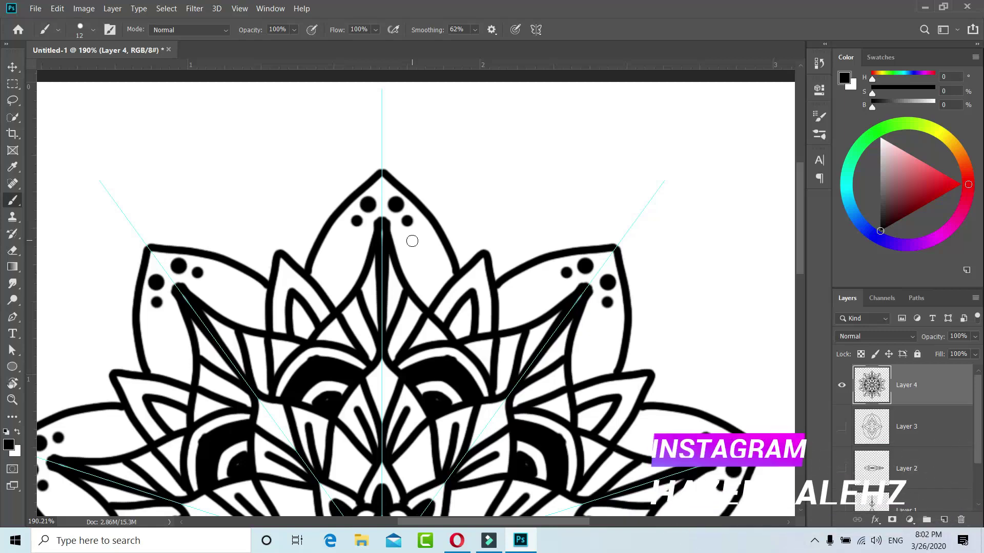
right_click(418, 238, "alt")
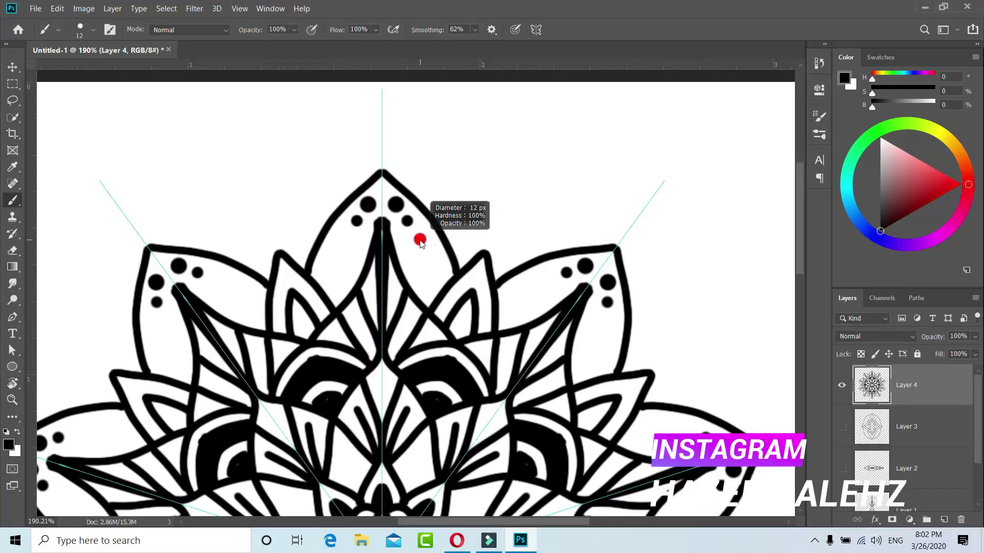
left_click(416, 234)
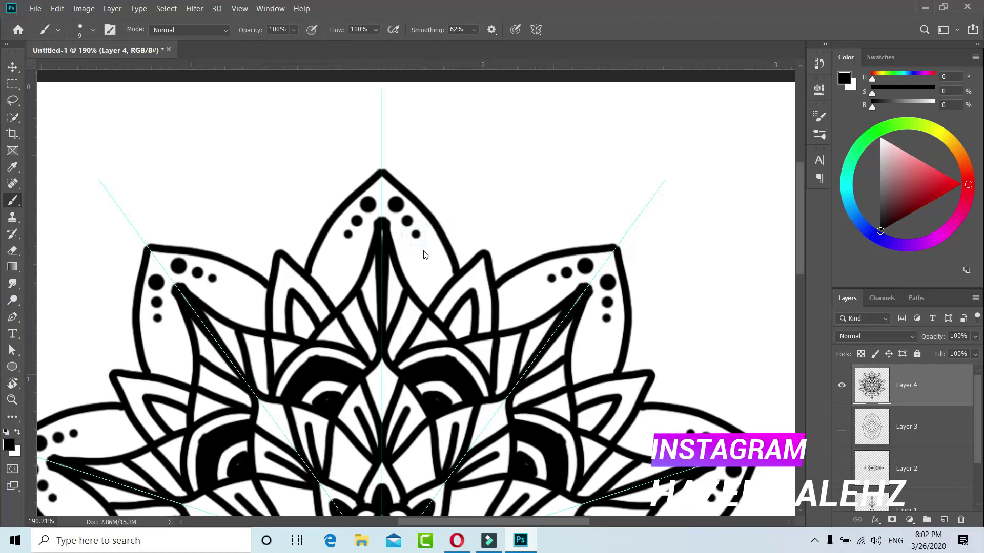
left_click(423, 247)
right_click(433, 266, "alt")
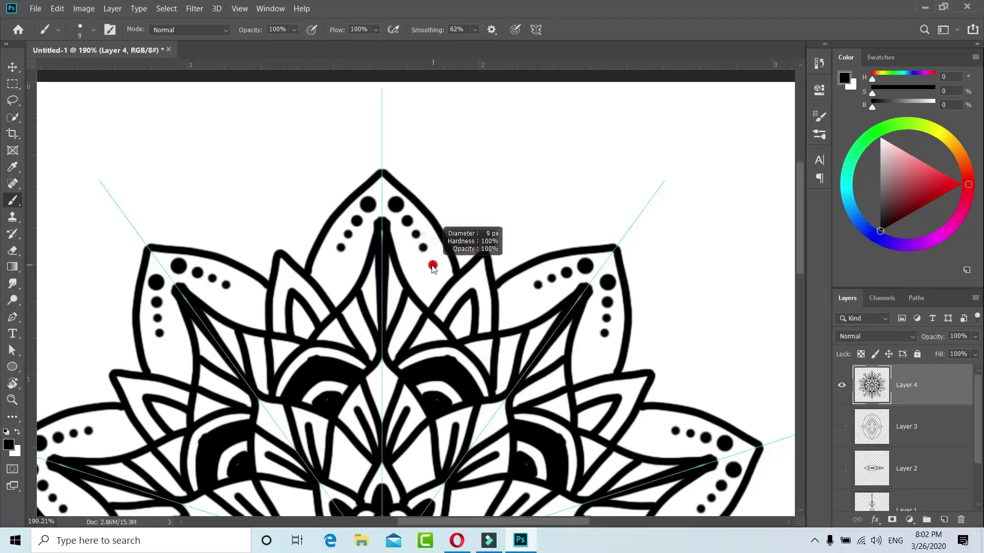
left_click(429, 260)
left_click(433, 268)
left_click(438, 280)
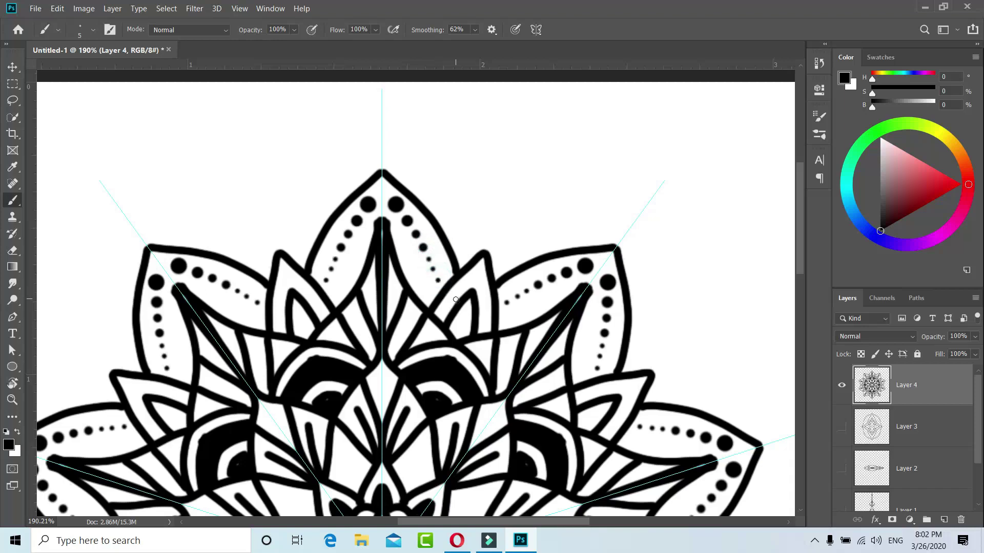
- Try a curved outer petal stroke, then undo it
scroll(466, 272, "down", 5)
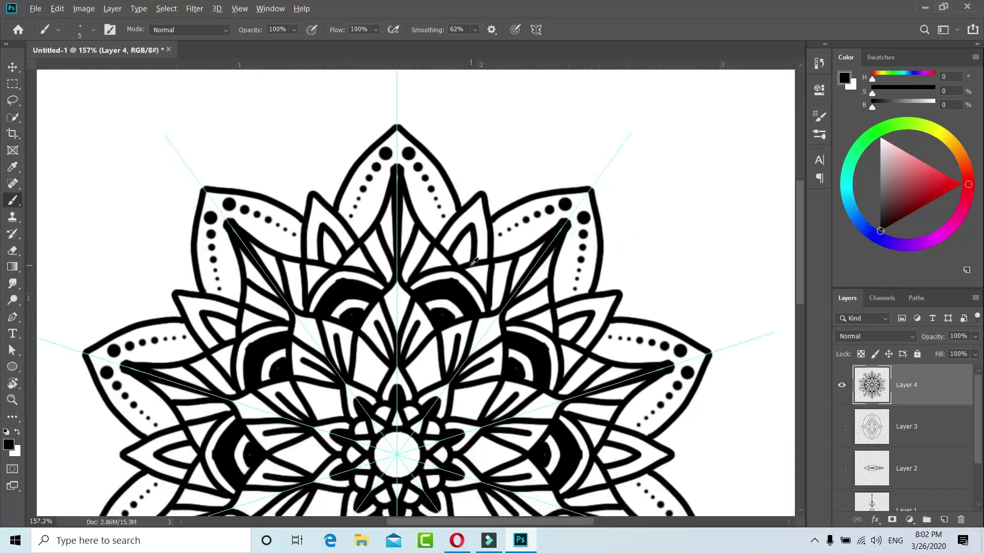
scroll(484, 232, "up", 3)
scroll(528, 187, "up", 2)
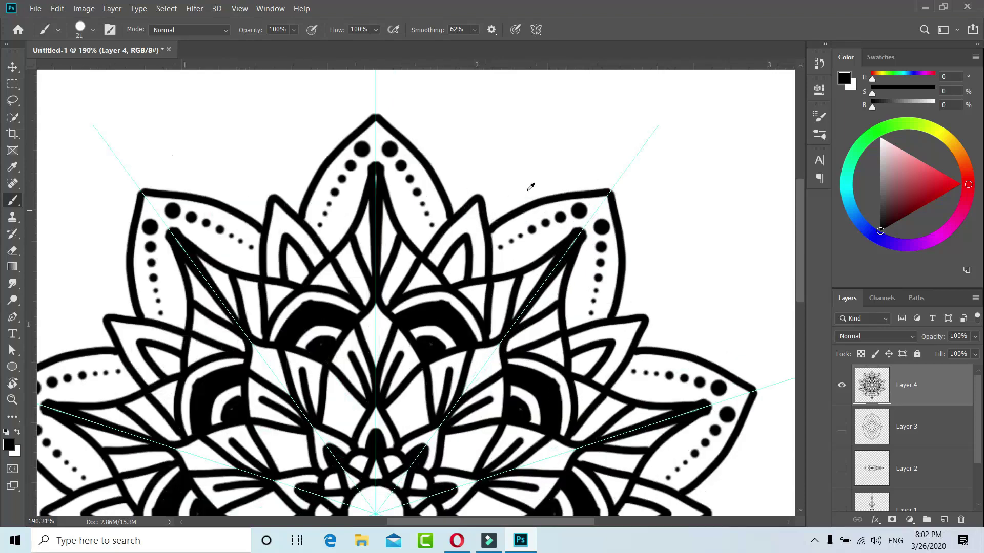
left_click_drag(423, 148, 464, 132)
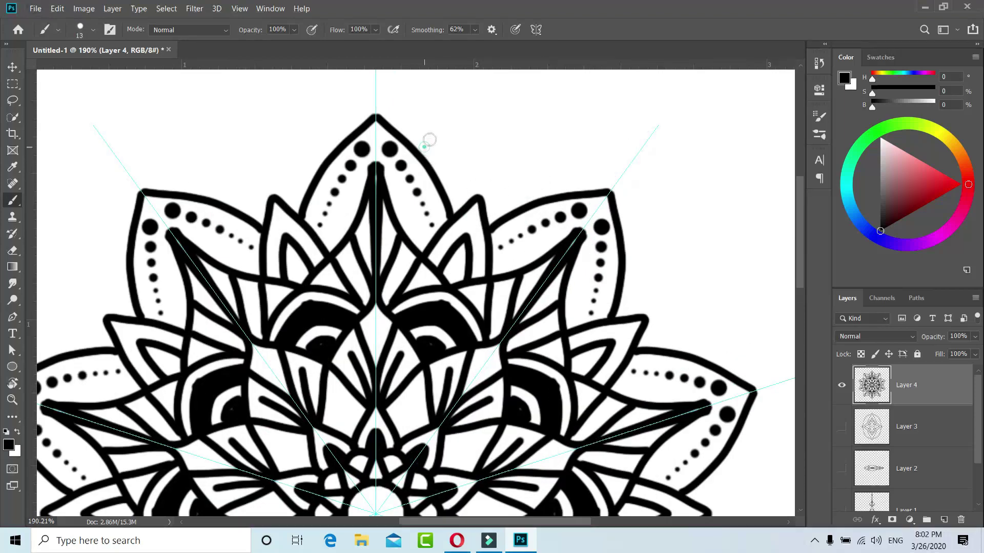
key("ctrl+z")
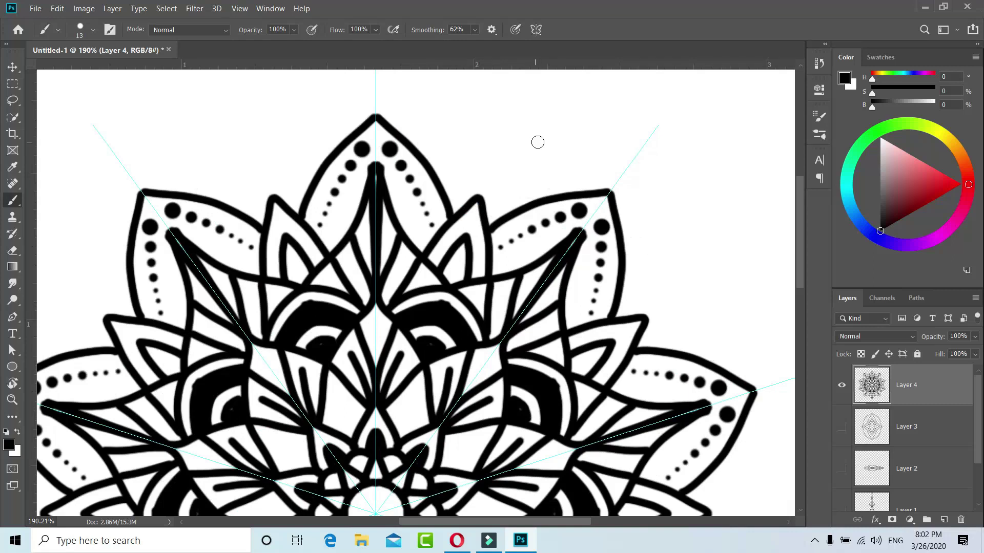
- With a 5 px brush, draw rounded outer petals, an outer arc and a wavy border, then zoom out
left_click_drag(536, 147, 538, 147)
mouse_move(445, 190)
left_mouse_down()
mouse_move(510, 207)
mouse_move(505, 161)
mouse_move(437, 164)
left_mouse_up()
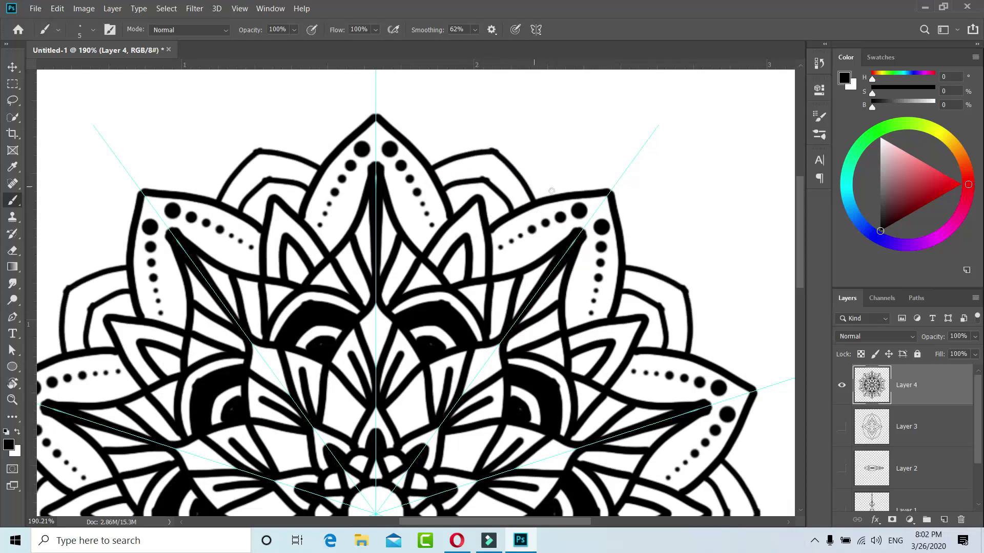
mouse_move(569, 192)
left_mouse_down()
mouse_move(518, 128)
mouse_move(491, 113)
mouse_move(507, 124)
left_mouse_up()
scroll(496, 178, "down", 2)
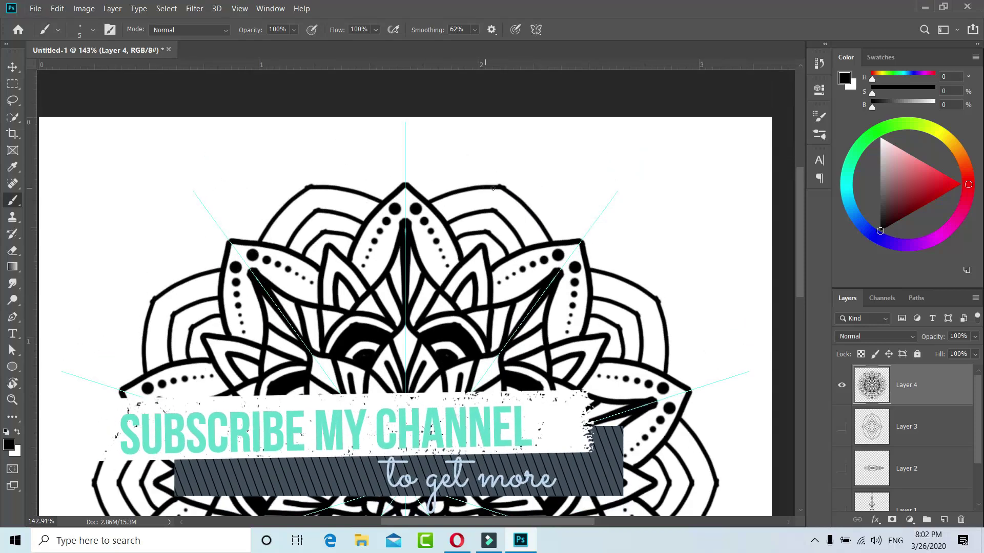
left_click_drag(512, 194, 405, 119)
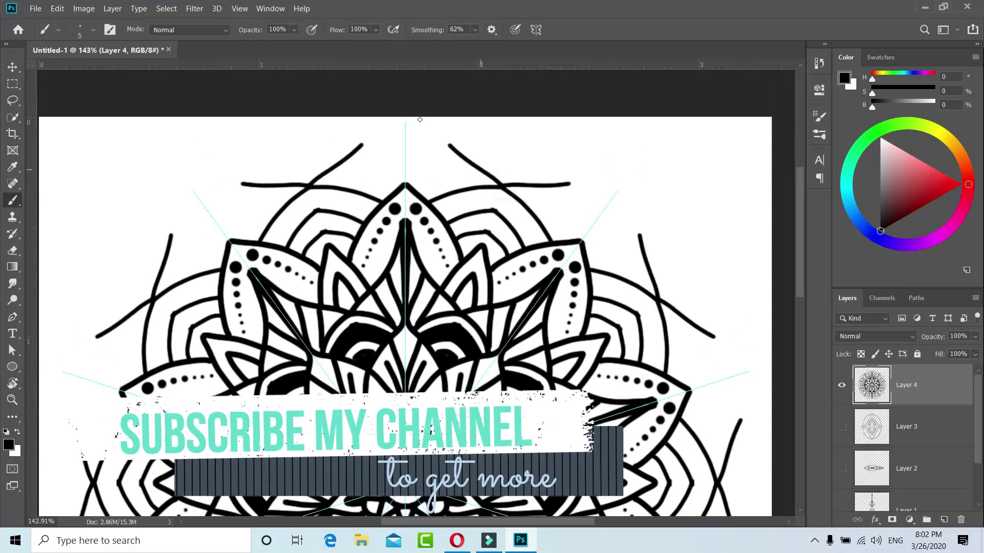
scroll(450, 170, "down", 2)
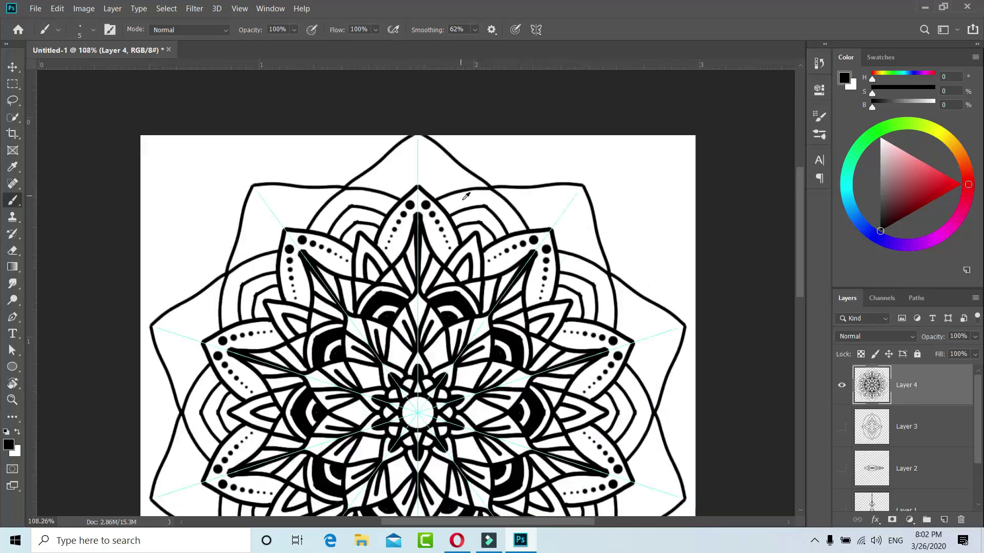
scroll(450, 170, "down", 2)
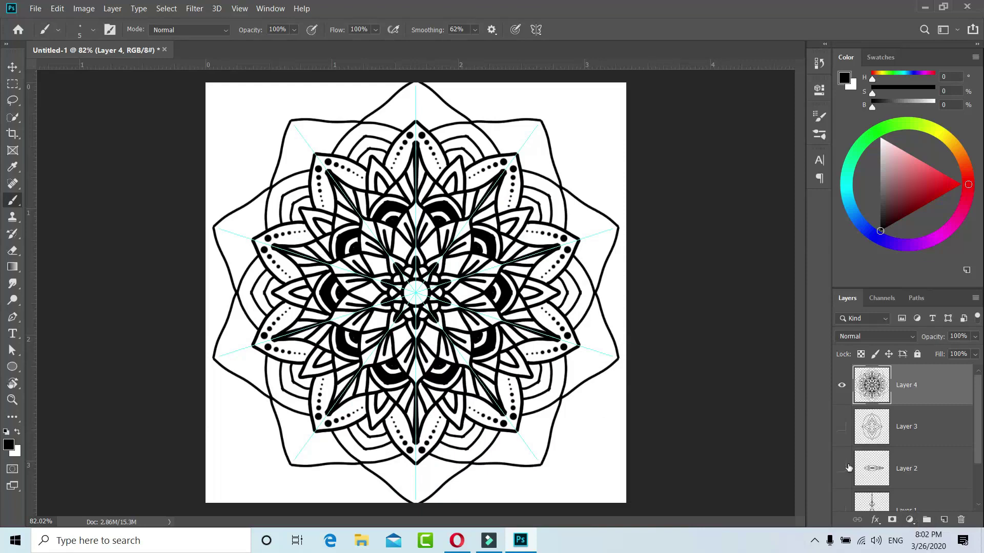
- Choose Hide Symmetry from the butterfly Symmetry menu so the cyan mandala guides disappear
left_click(536, 30)
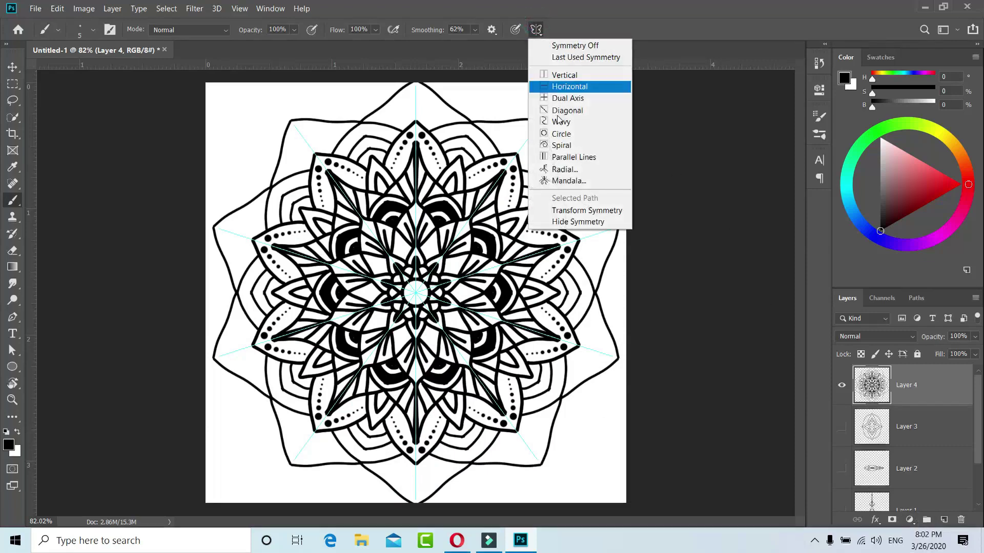
left_click(607, 223)
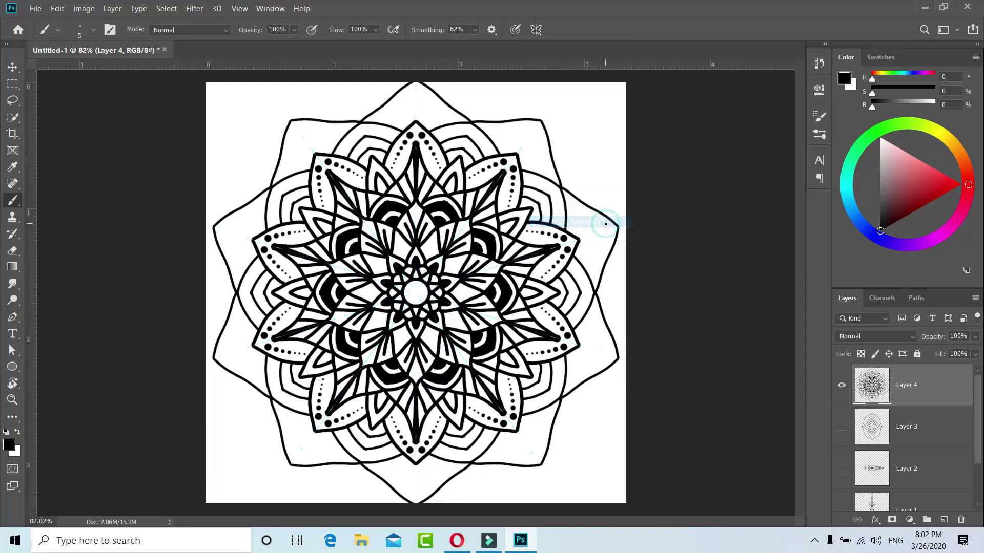
left_click(536, 30)
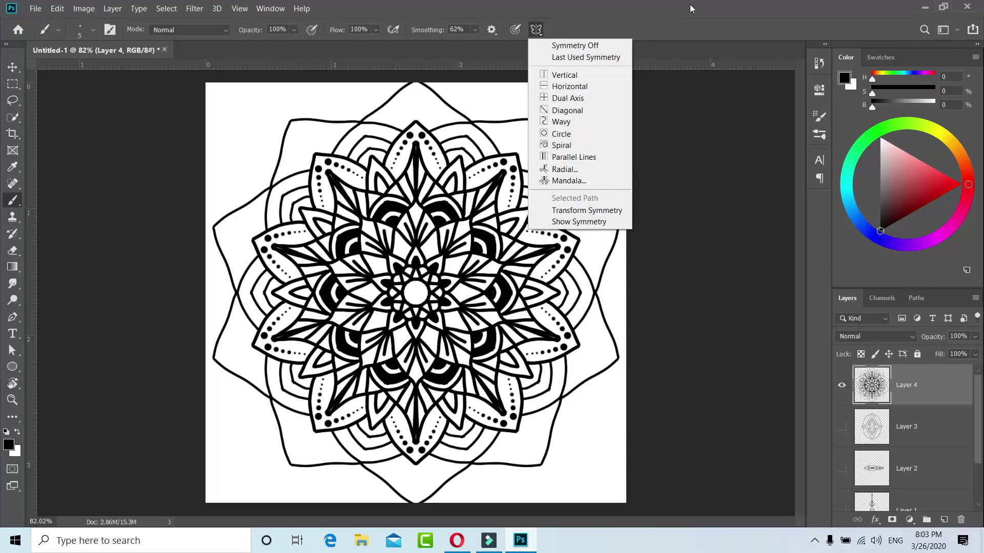
left_click(691, 21)
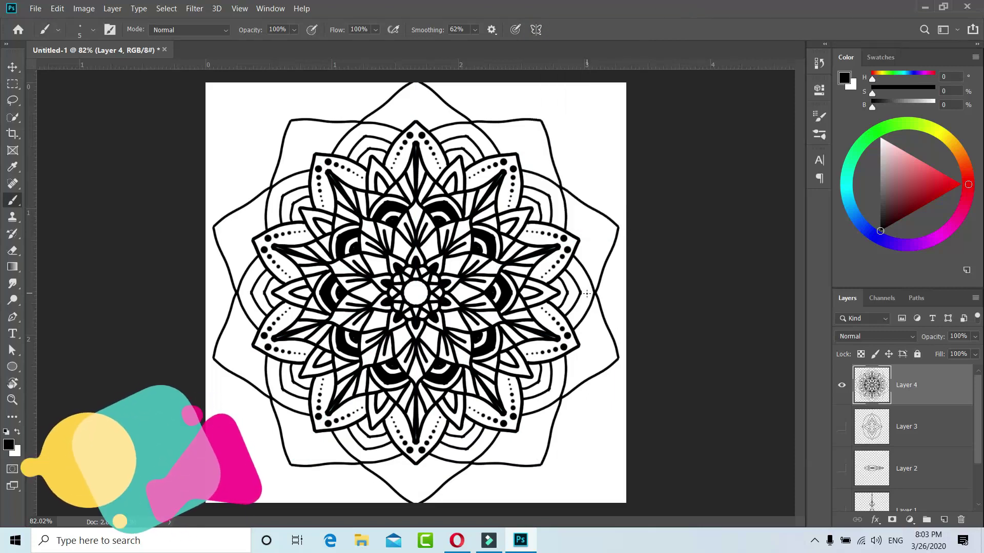